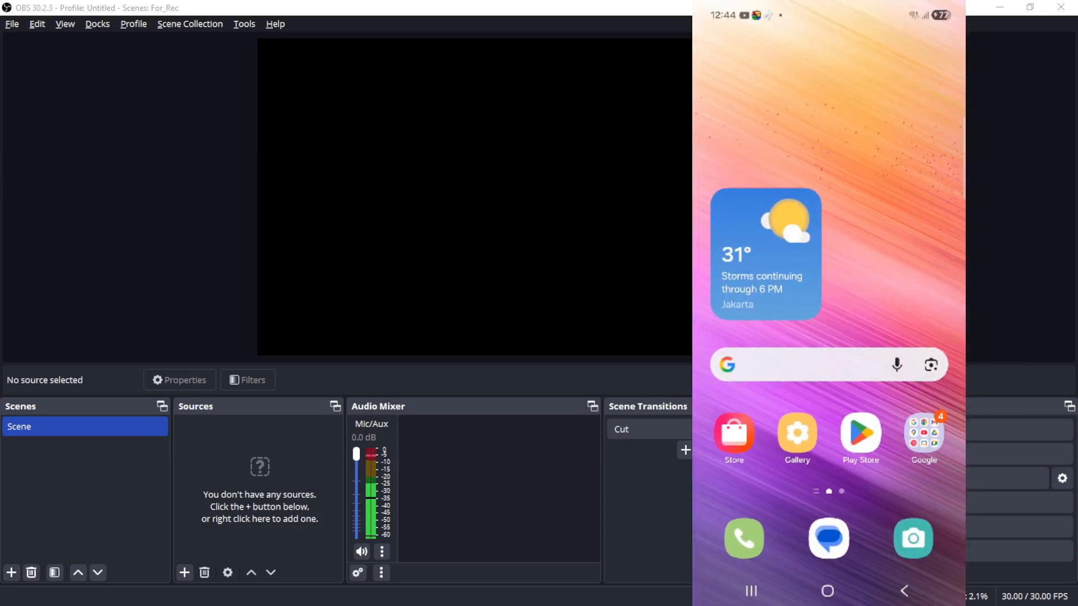
- Open the phone's web browser, clear the old address and go to vdo.ninja
{"action": "left_click", "coordinate": [925, 441]}
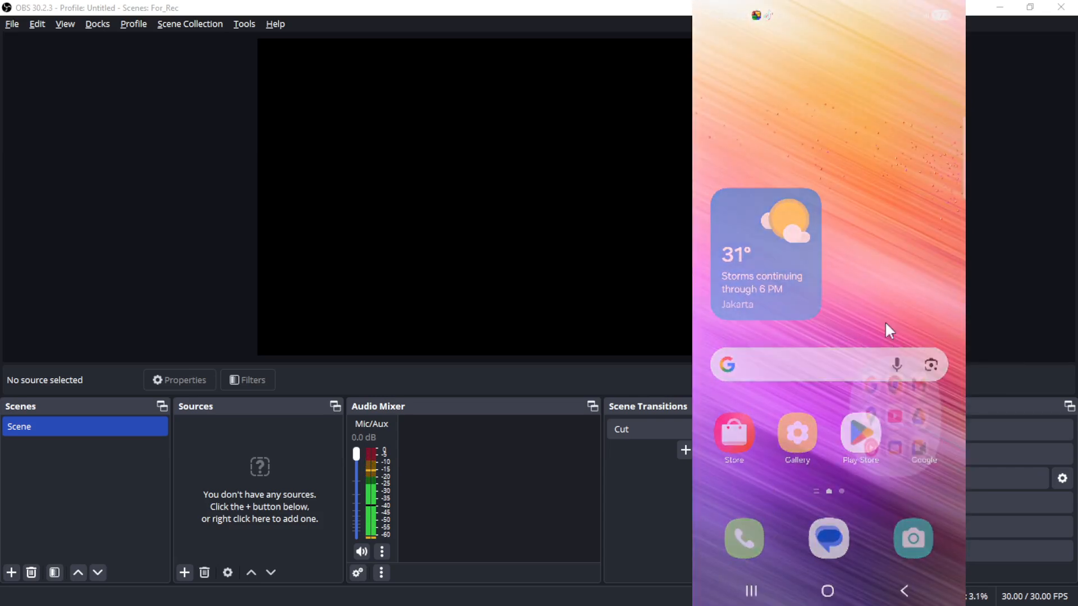
{"action": "left_click", "coordinate": [839, 271]}
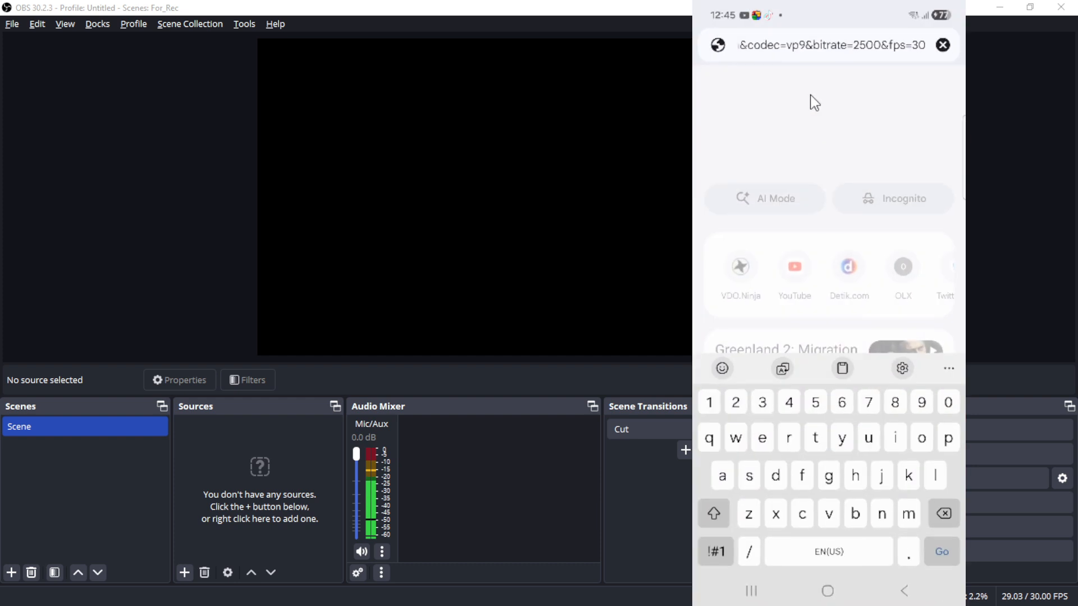
{"action": "left_click", "coordinate": [932, 46]}
{"action": "type", "text": "v"}
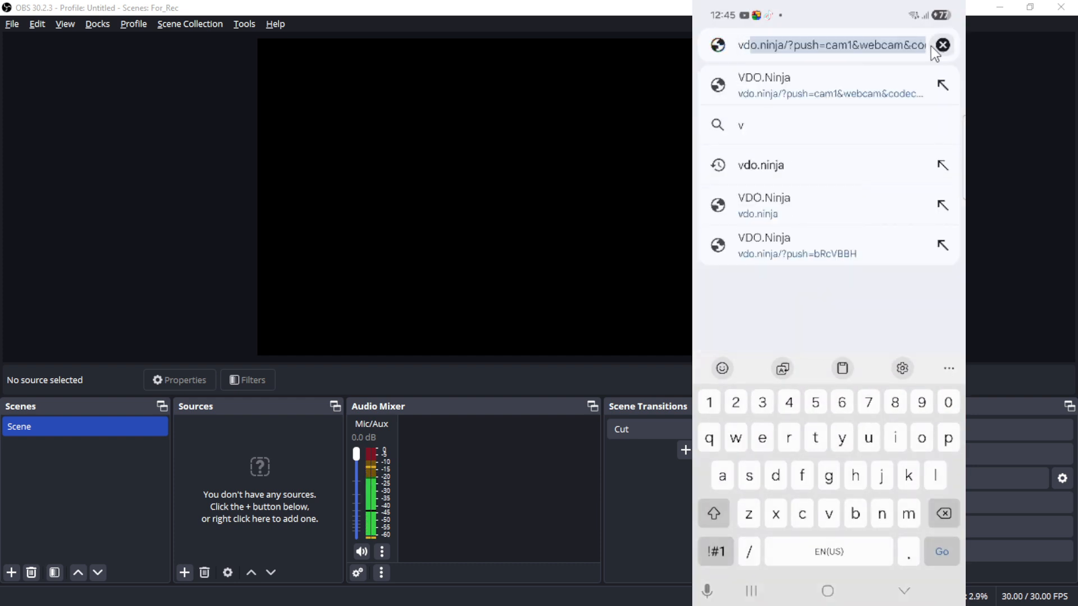
{"action": "type", "text": "do.nina"}
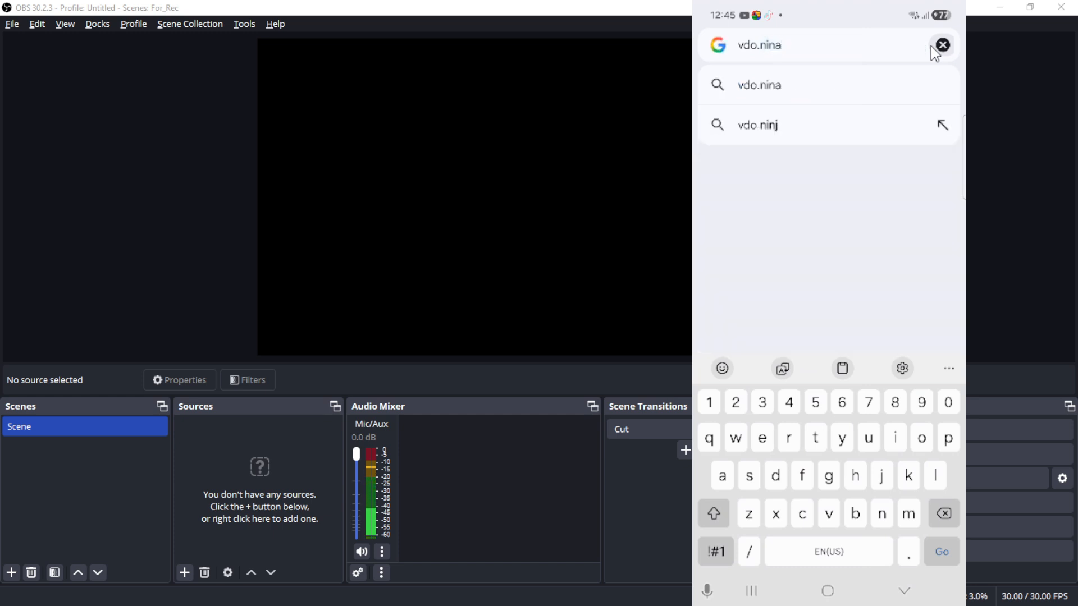
{"action": "key", "text": "BackSpace"}
{"action": "type", "text": "ja"}
{"action": "key", "text": "Return"}
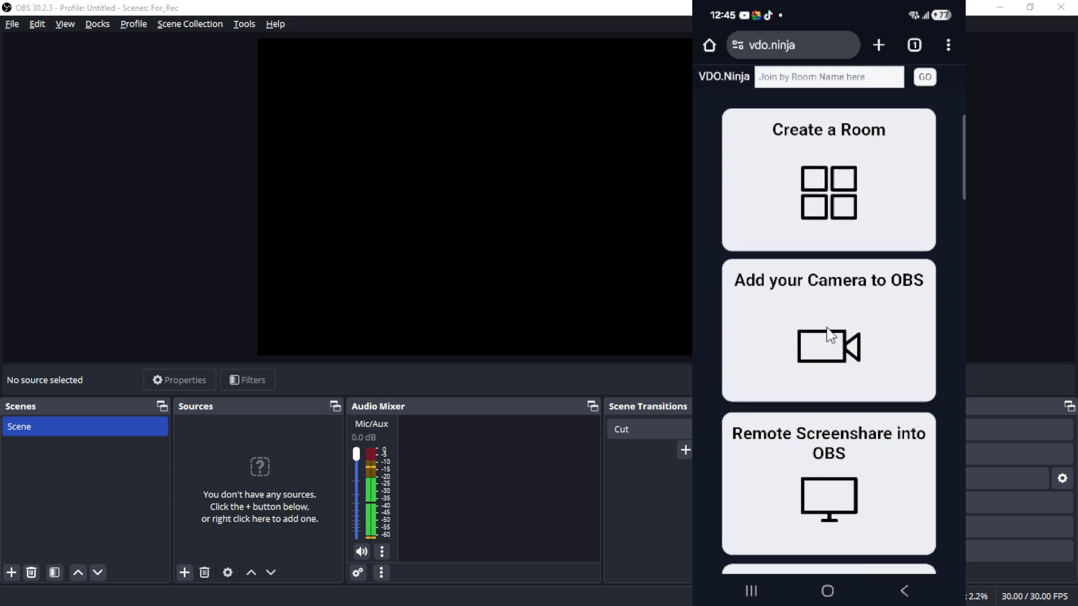
- Choose to add the camera to OBS, select "camera 0, facing back" as video source and expand the audio source options
{"action": "left_click", "coordinate": [852, 324]}
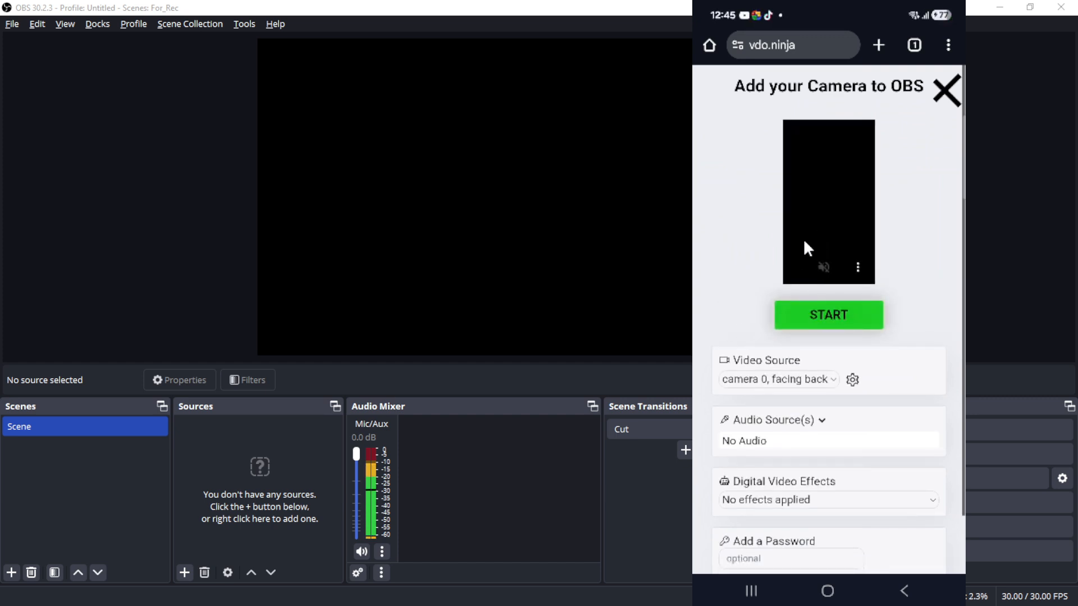
{"action": "left_click", "coordinate": [827, 384]}
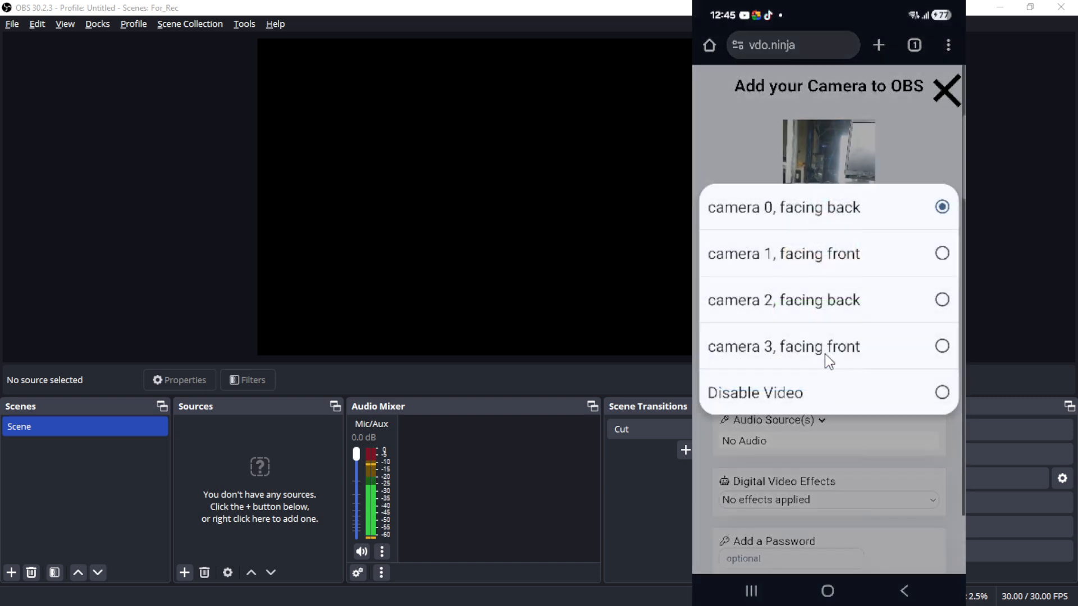
{"action": "left_click", "coordinate": [936, 209]}
{"action": "left_click", "coordinate": [767, 442]}
{"action": "left_click", "coordinate": [801, 420]}
{"action": "left_click", "coordinate": [800, 419]}
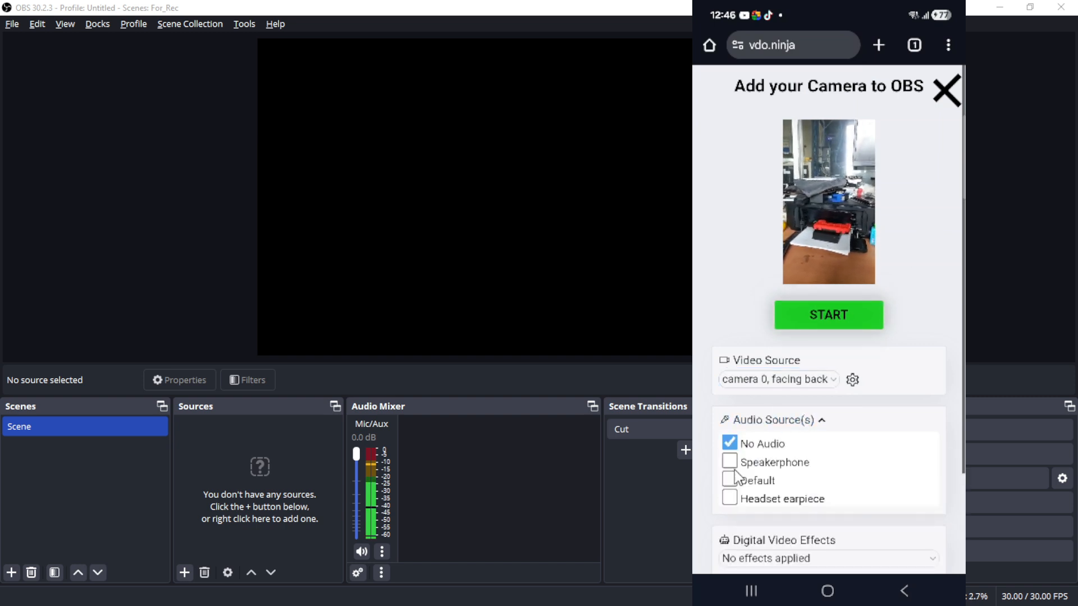
- Start the phone camera stream with No Audio and copy its generated view link for OBS
{"action": "scroll", "coordinate": [823, 473], "scroll_direction": "down", "scroll_amount": 3}
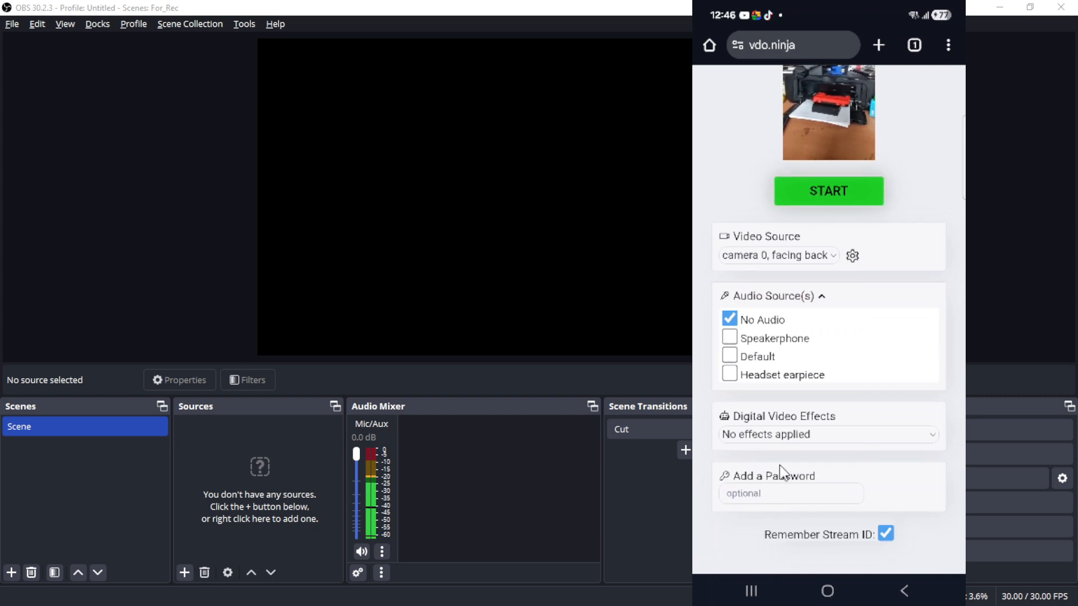
{"action": "scroll", "coordinate": [781, 475], "scroll_direction": "up", "scroll_amount": 3}
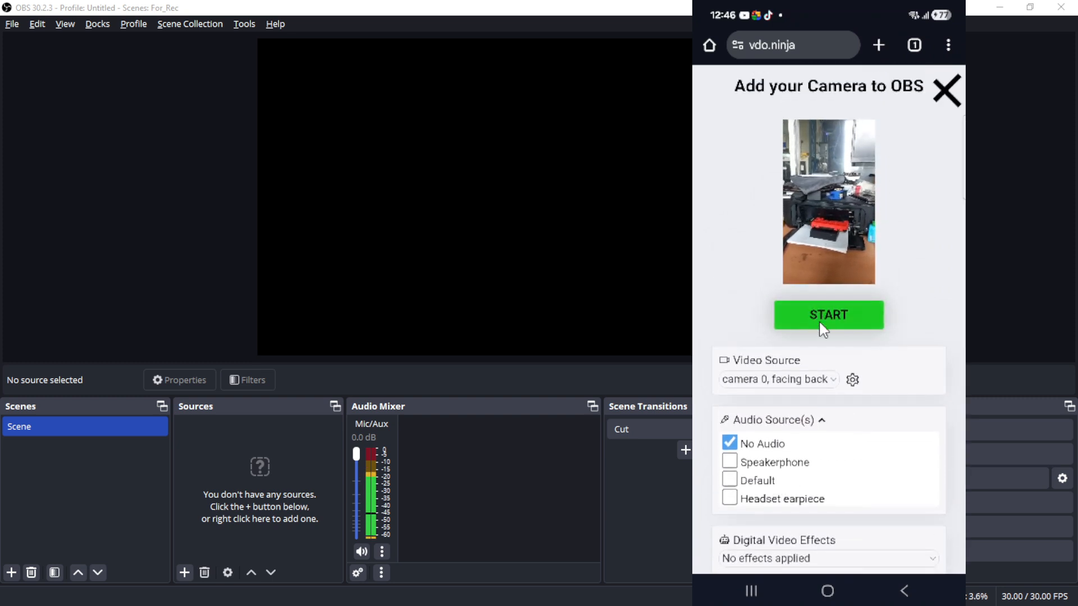
{"action": "left_click", "coordinate": [823, 319]}
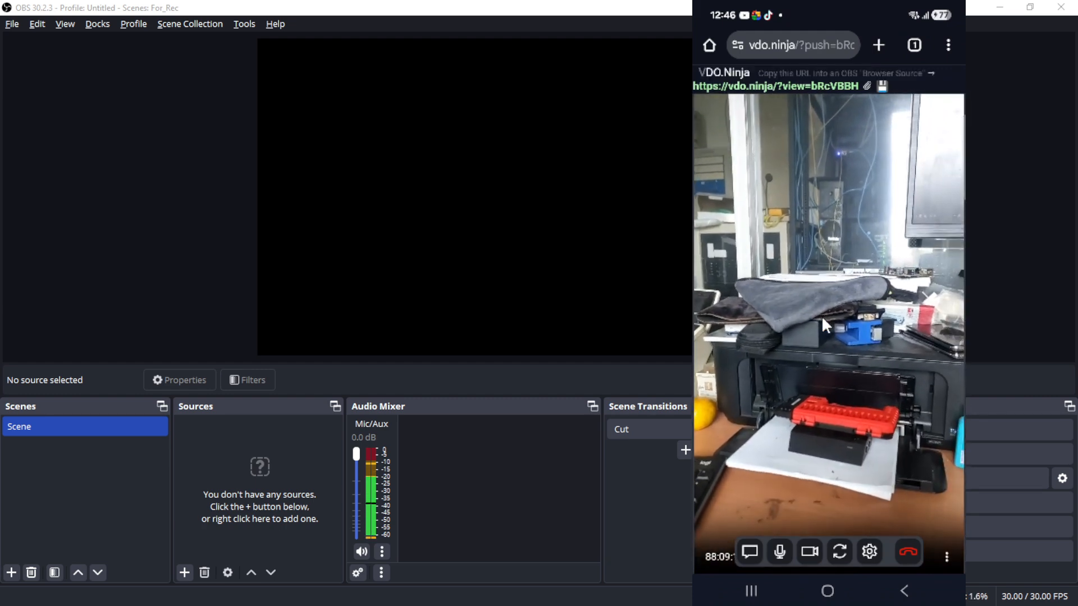
{"action": "left_click", "coordinate": [868, 86]}
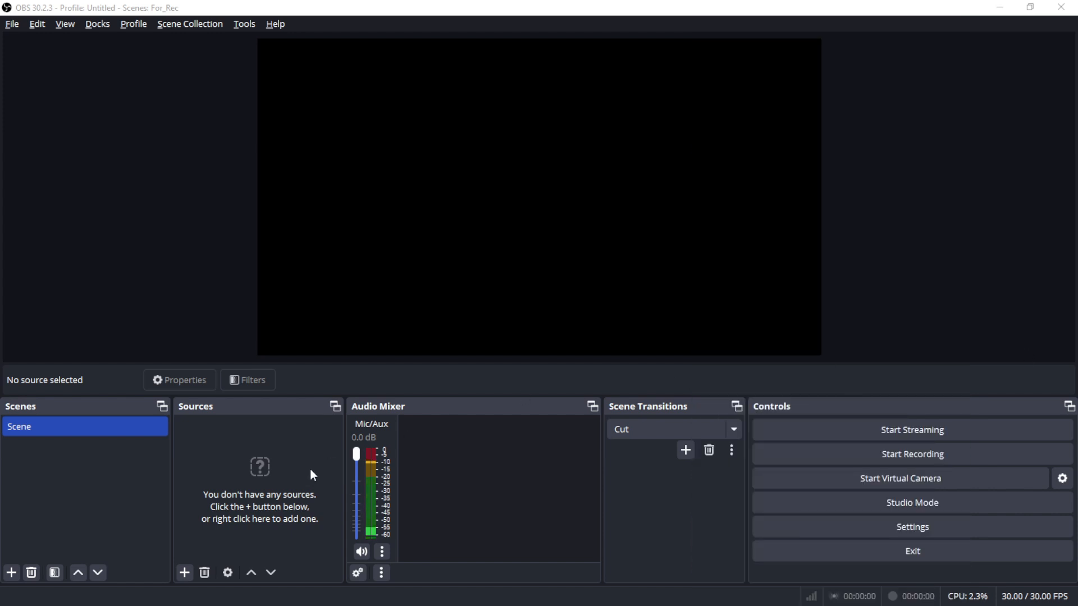
- In OBS, add a Browser source to the scene and replace its default URL with the copied VDO.Ninja view link
{"action": "left_click", "coordinate": [185, 572]}
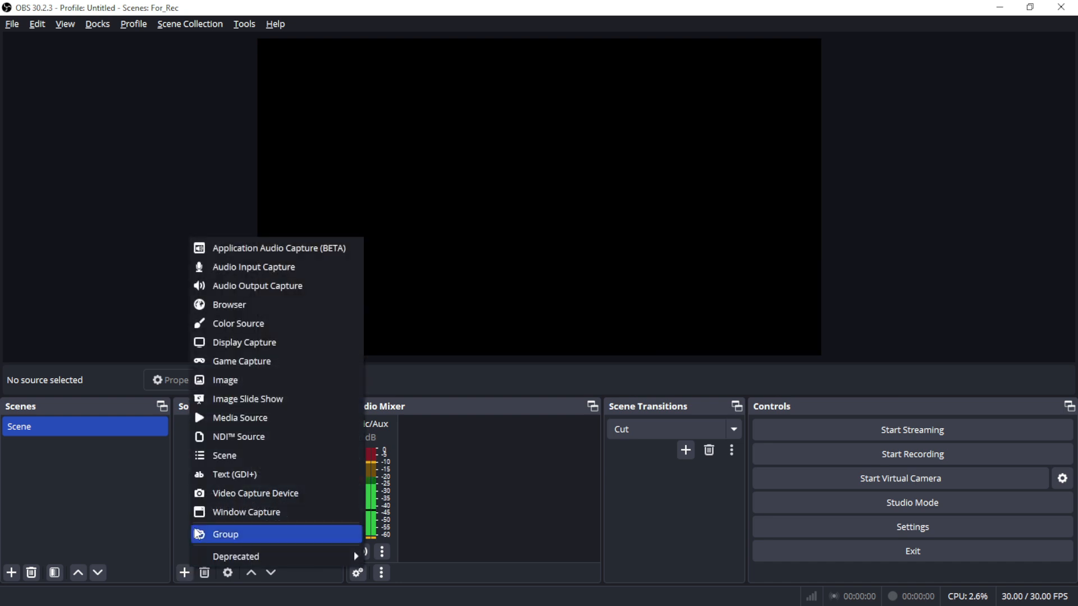
{"action": "left_click", "coordinate": [220, 304]}
{"action": "left_click", "coordinate": [565, 386]}
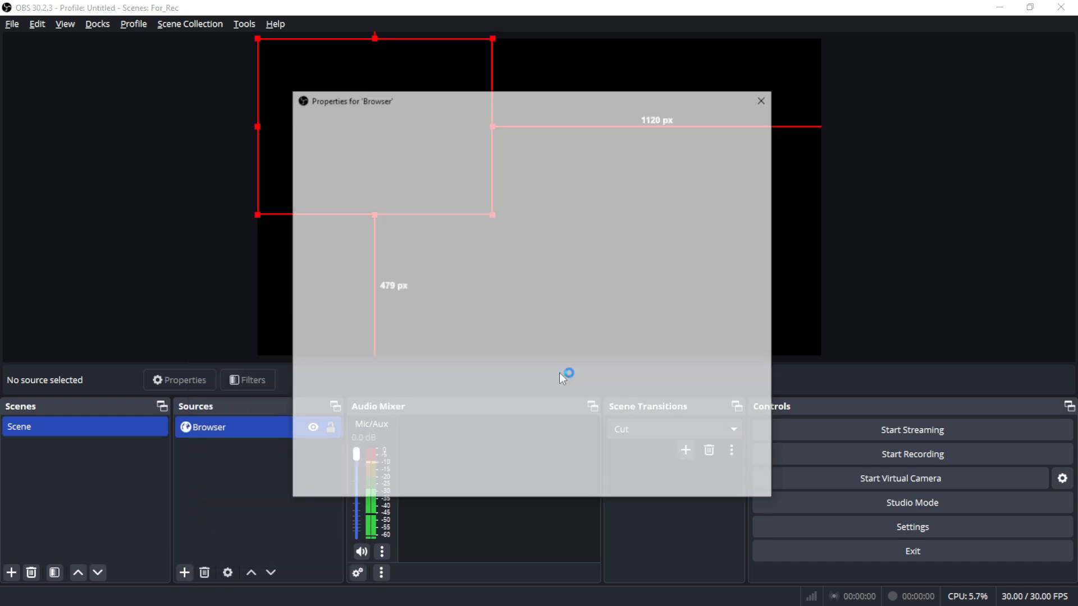
{"action": "left_click_drag", "start_coordinate": [570, 332], "coordinate": [348, 337]}
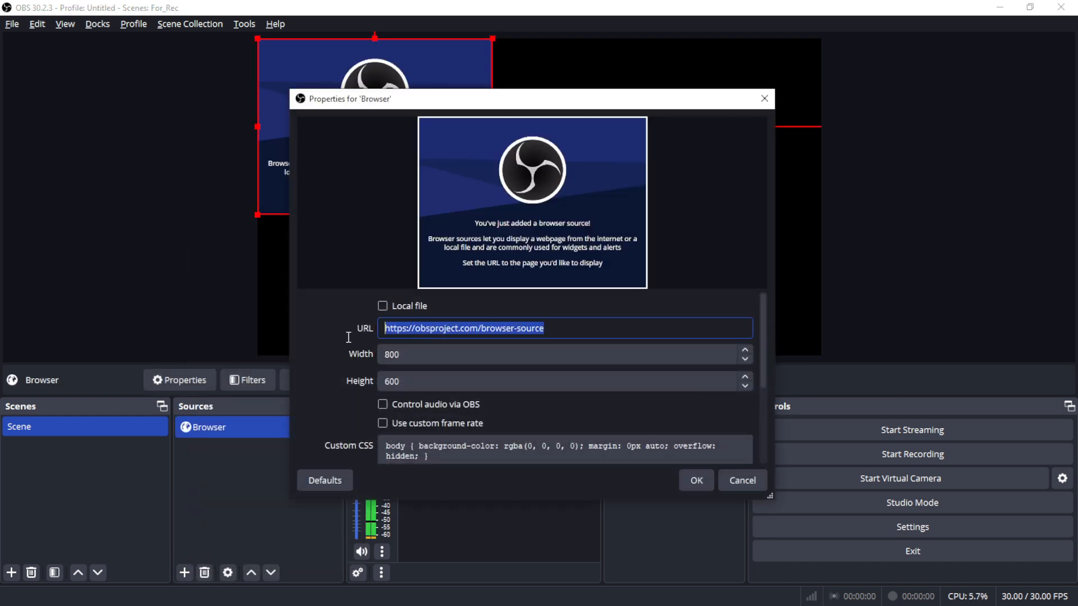
{"action": "right_click", "coordinate": [563, 330]}
{"action": "left_click", "coordinate": [585, 418]}
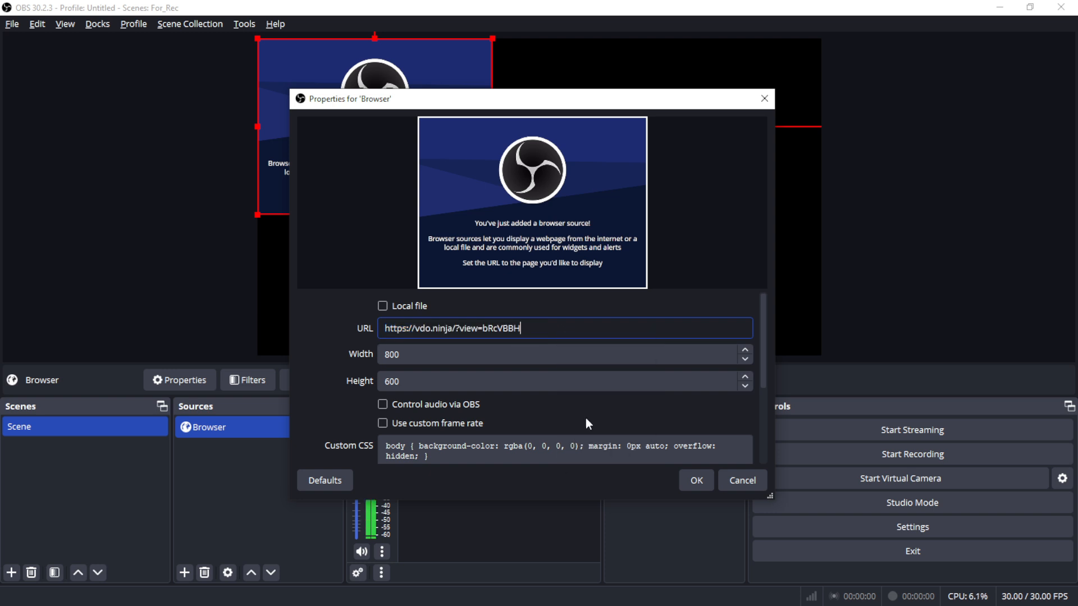
- Set the Browser source to 1920 wide and 1080 high, enable audio control via OBS and apply the properties
{"action": "key", "text": "Tab"}
{"action": "type", "text": "1920"}
{"action": "key", "text": "Tab"}
{"action": "type", "text": "1080"}
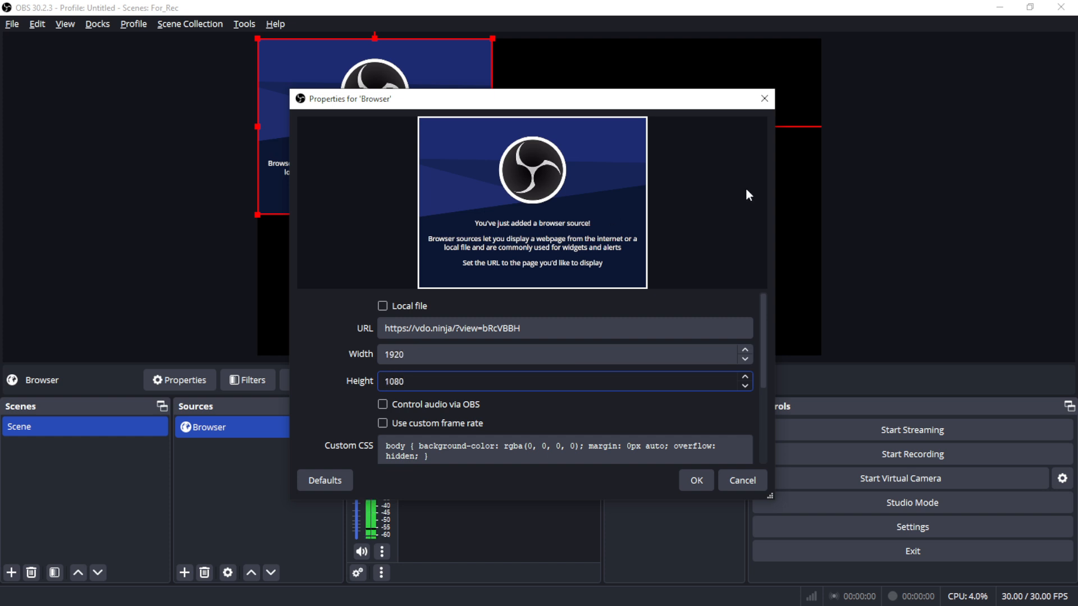
{"action": "left_click", "coordinate": [393, 404]}
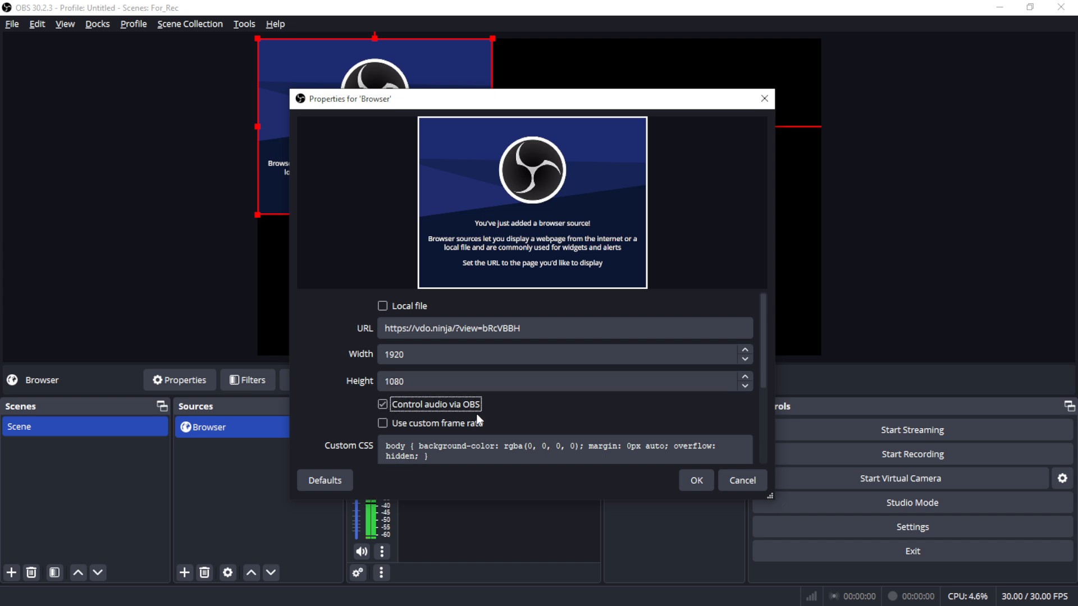
{"action": "left_click", "coordinate": [695, 482]}
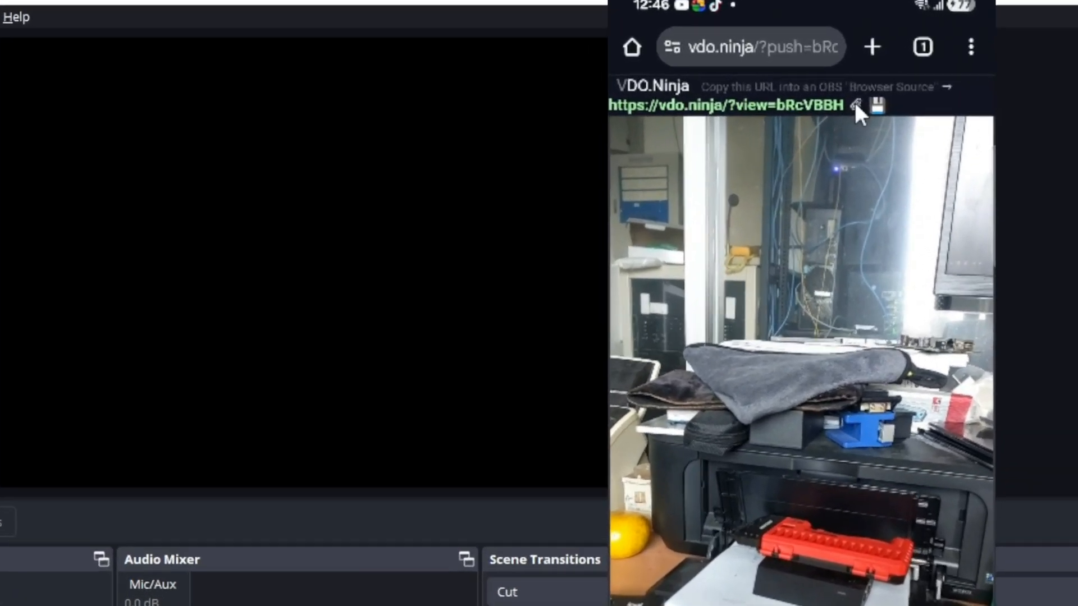
- Copy the phone stream's view link and paste it over the Browser source's default URL
{"action": "left_click", "coordinate": [868, 89]}
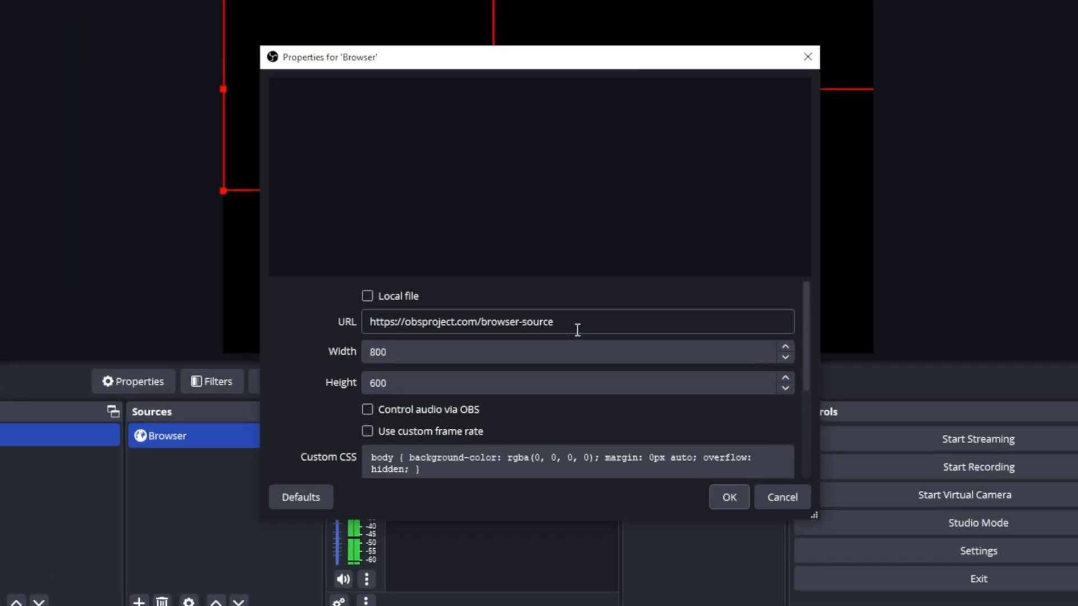
{"action": "triple_click", "coordinate": [575, 322]}
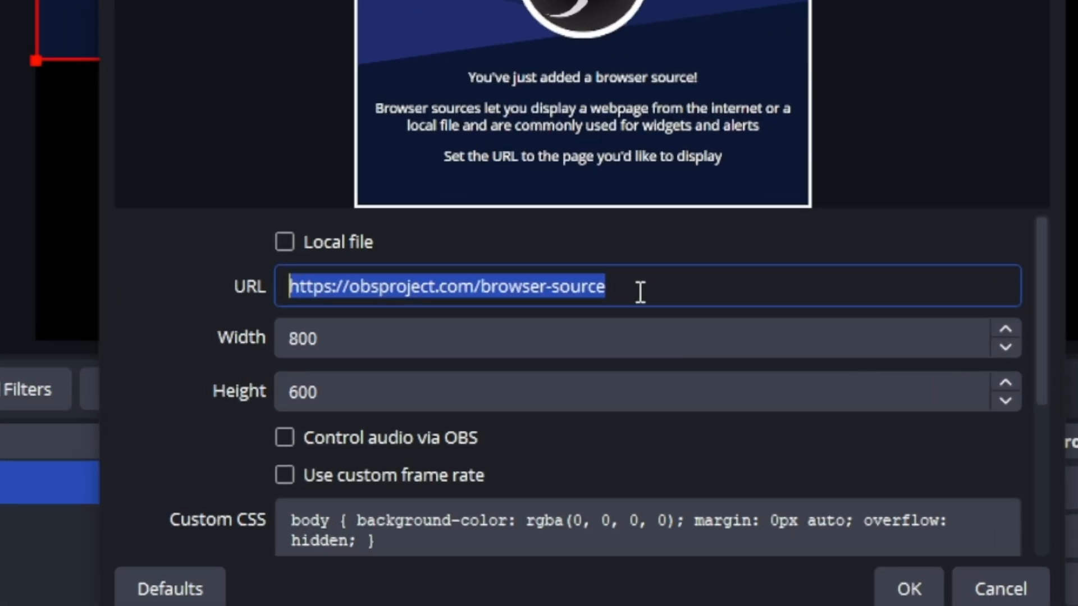
{"action": "right_click", "coordinate": [626, 304]}
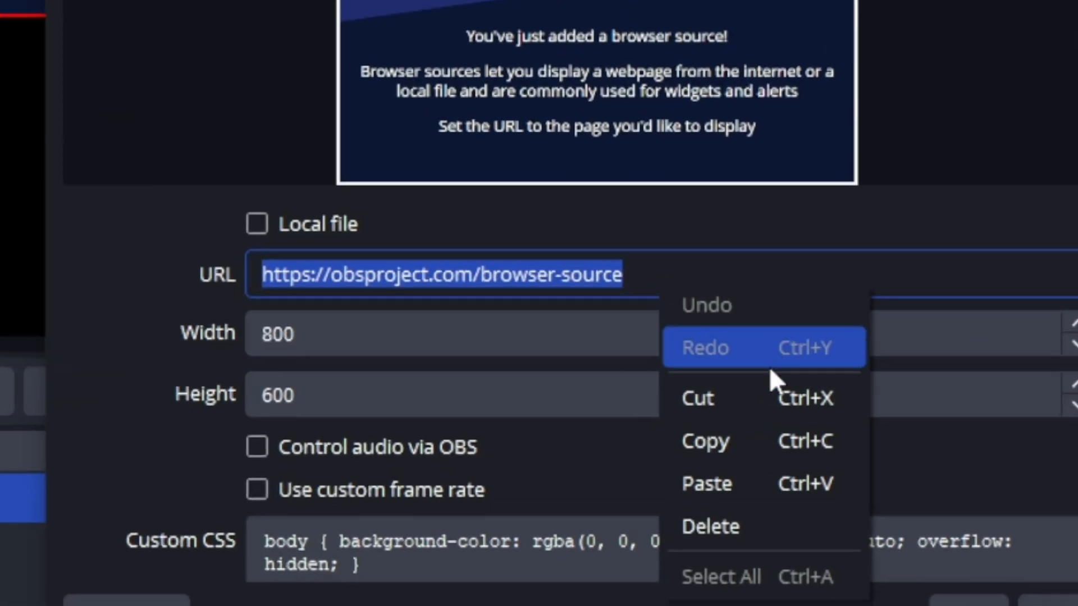
{"action": "left_click", "coordinate": [661, 457]}
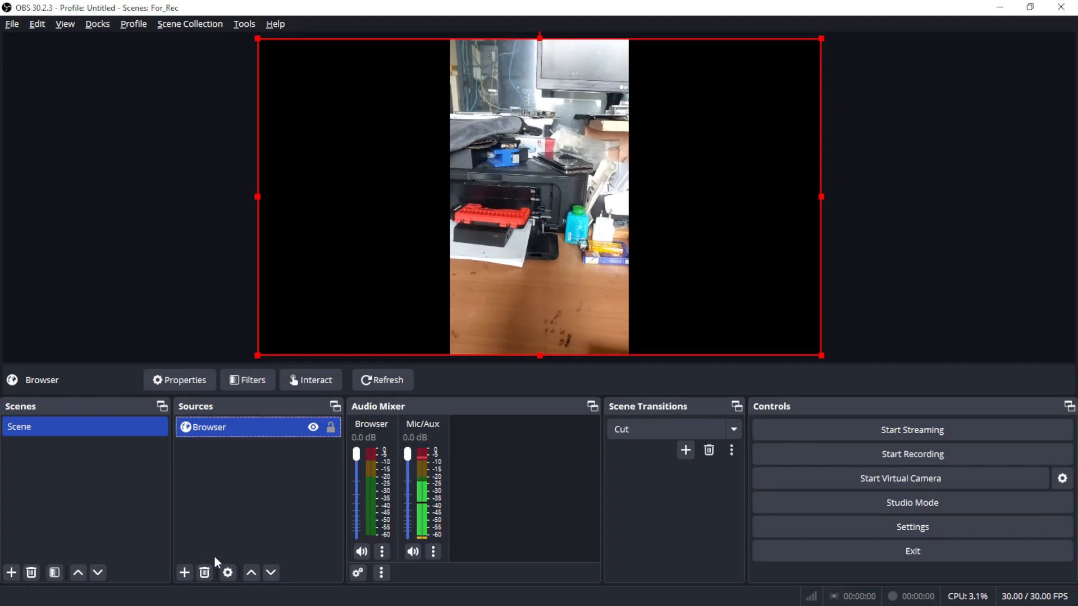
- Remove the Browser source from the scene and end the VDO.Ninja camera stream on the phone
{"action": "left_click", "coordinate": [206, 570]}
{"action": "left_click", "coordinate": [579, 320]}
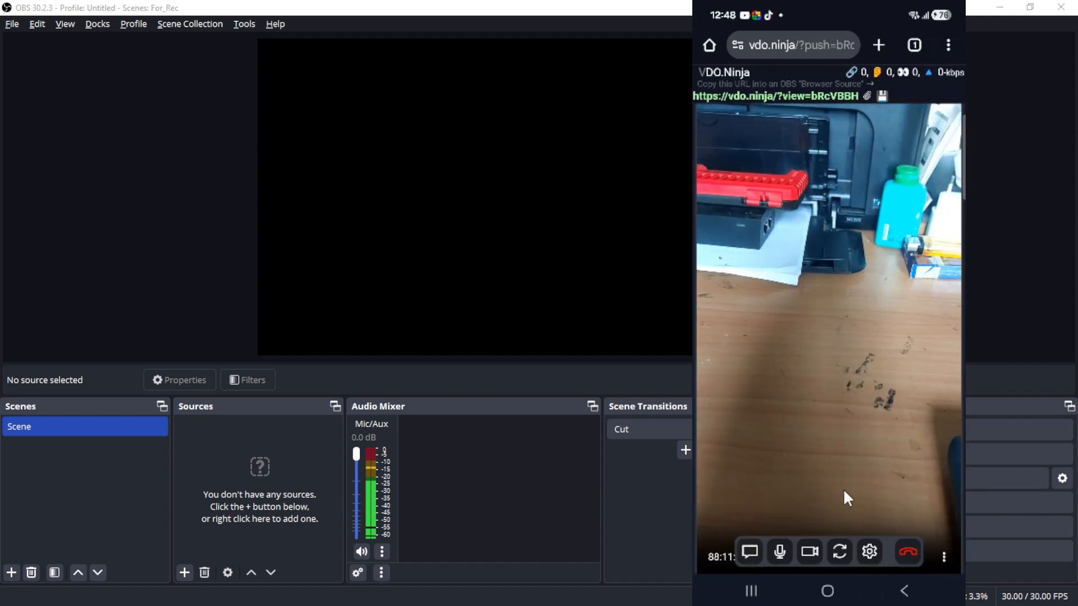
{"action": "left_click", "coordinate": [908, 552]}
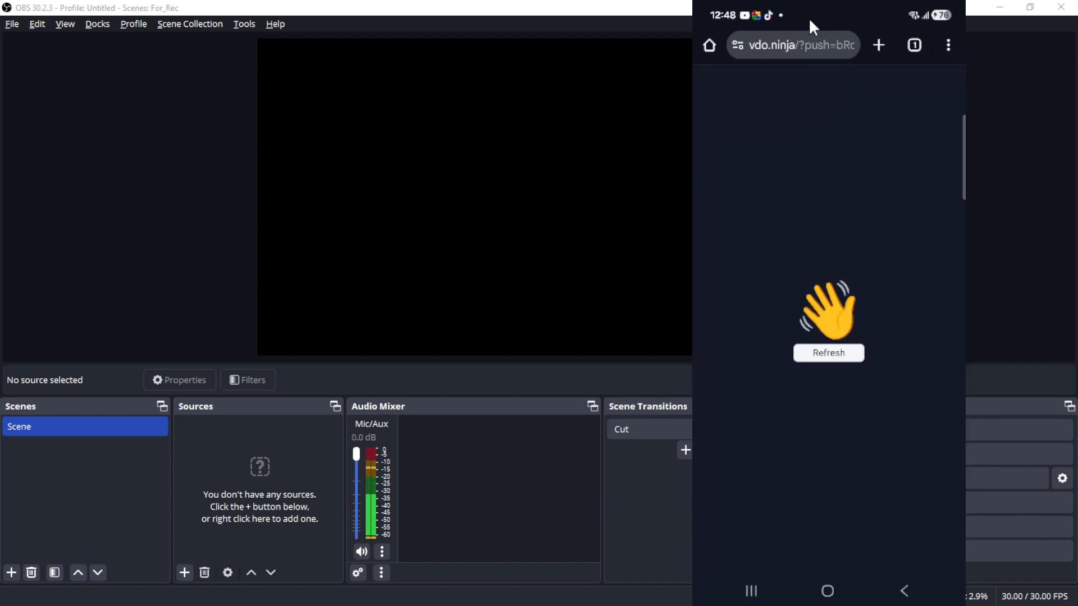
- On the phone, open the custom stream link vdo.ninja/?push=wirelesscam1&webcam&codec=vp9&bitrate=2500&fps=30
{"action": "left_click", "coordinate": [808, 47]}
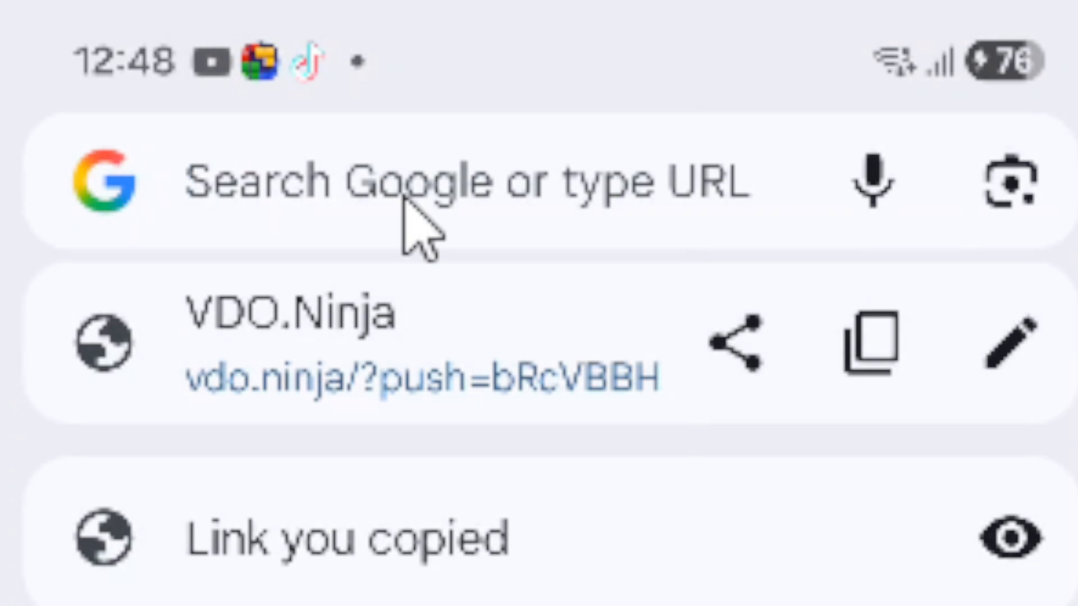
{"action": "type", "text": "vdo.ninja"}
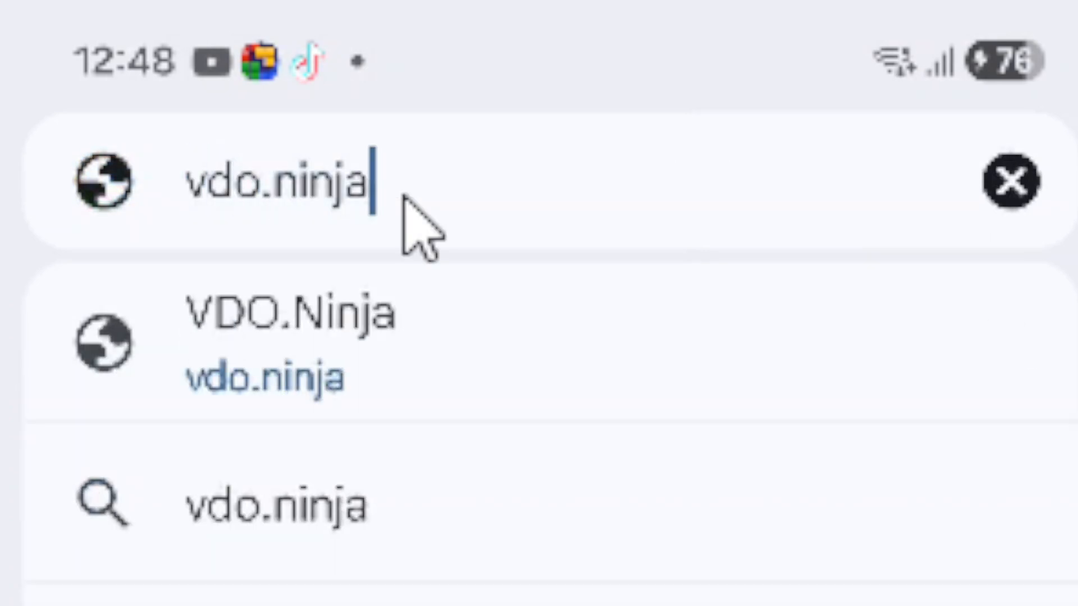
{"action": "type", "text": "/?push="}
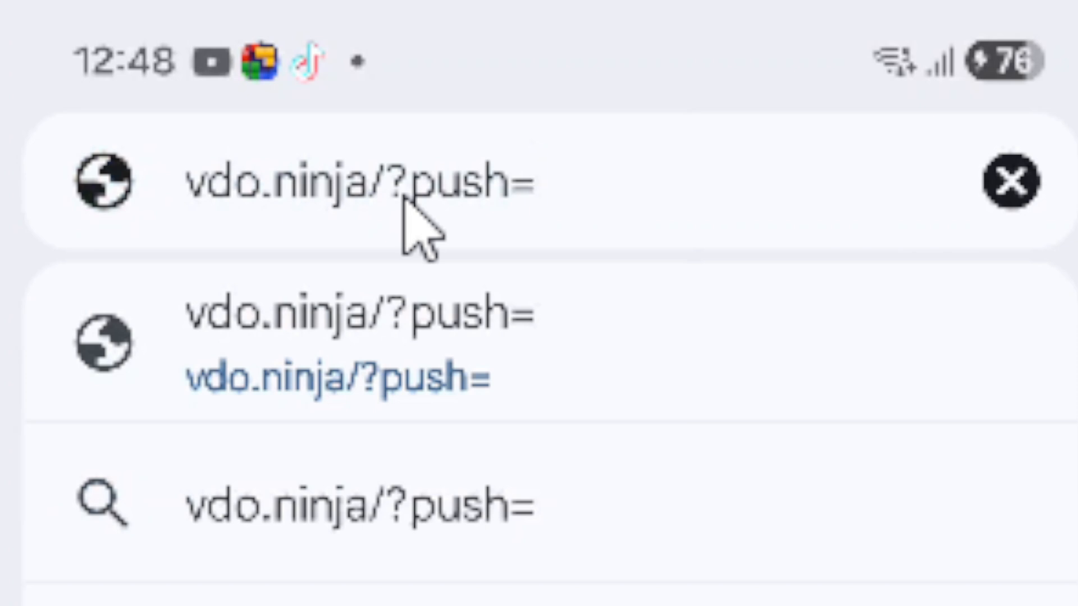
{"action": "type", "text": "wirelessca"}
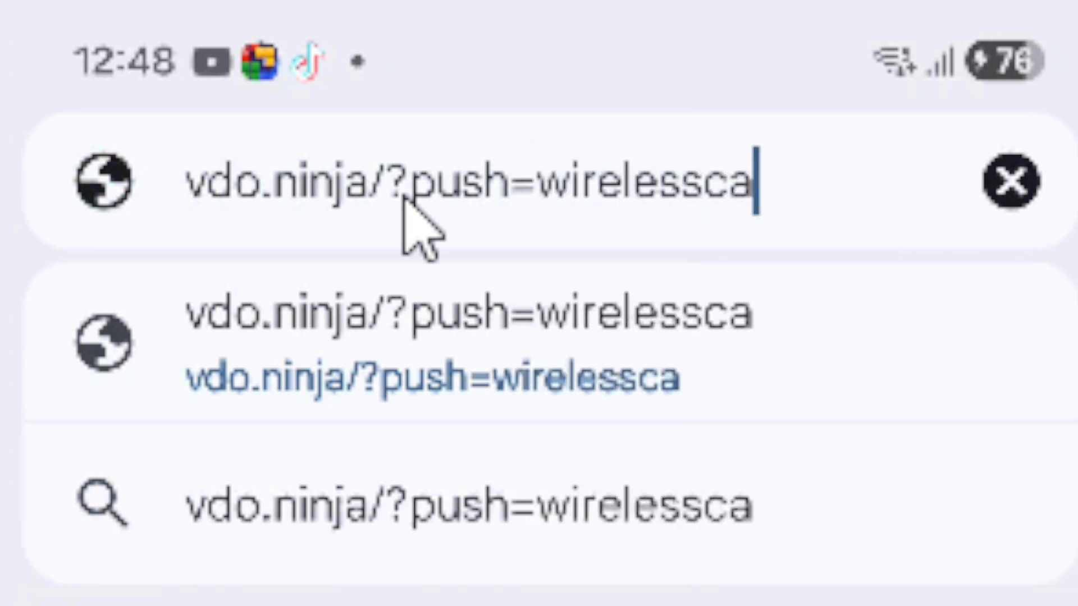
{"action": "type", "text": "m1&w"}
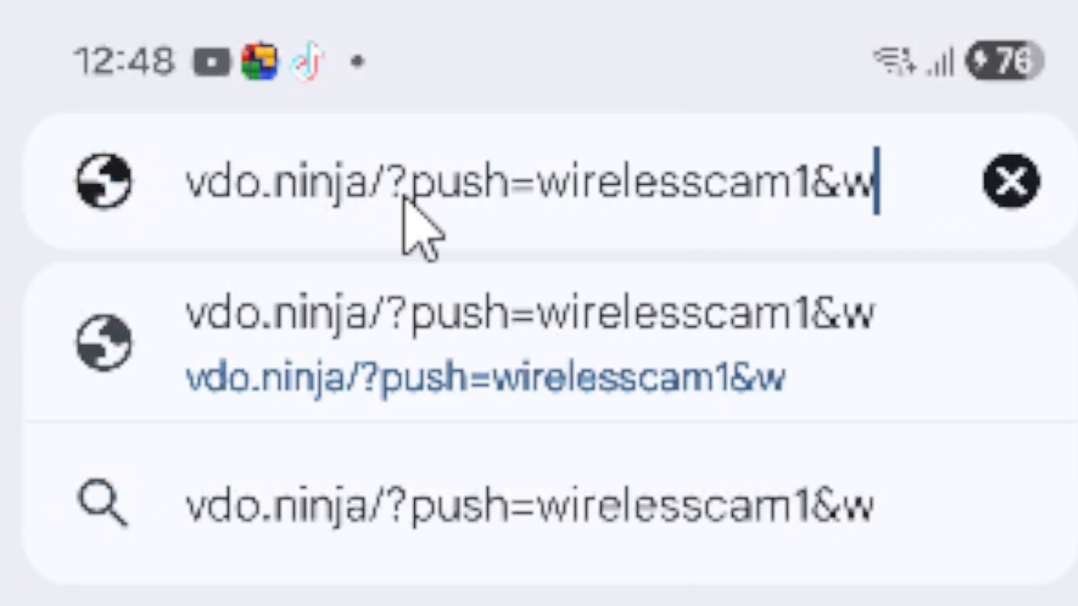
{"action": "type", "text": "ebcam&code"}
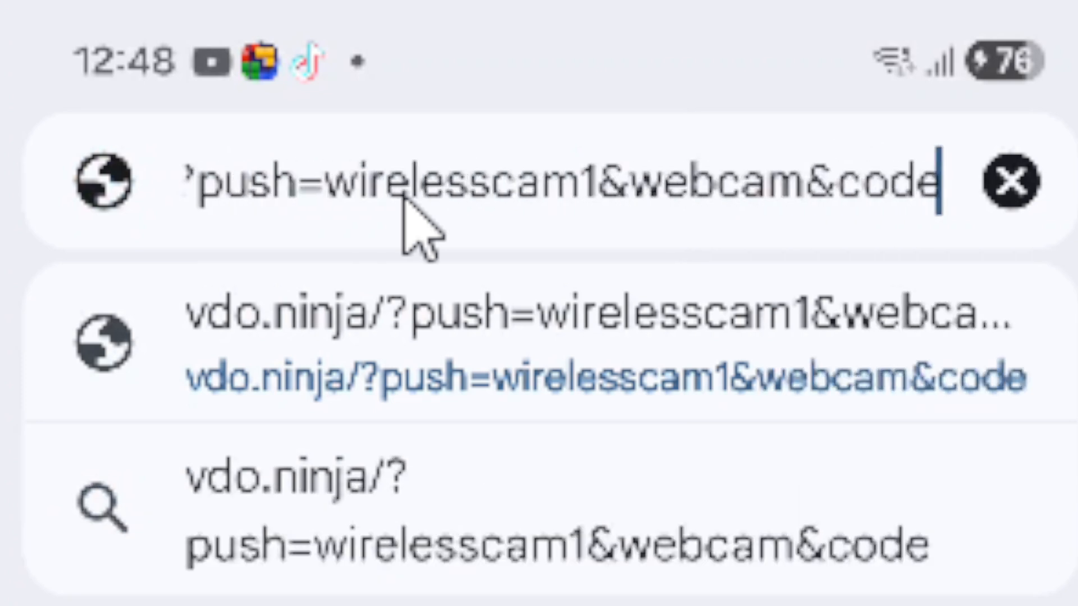
{"action": "type", "text": "c=vp9"}
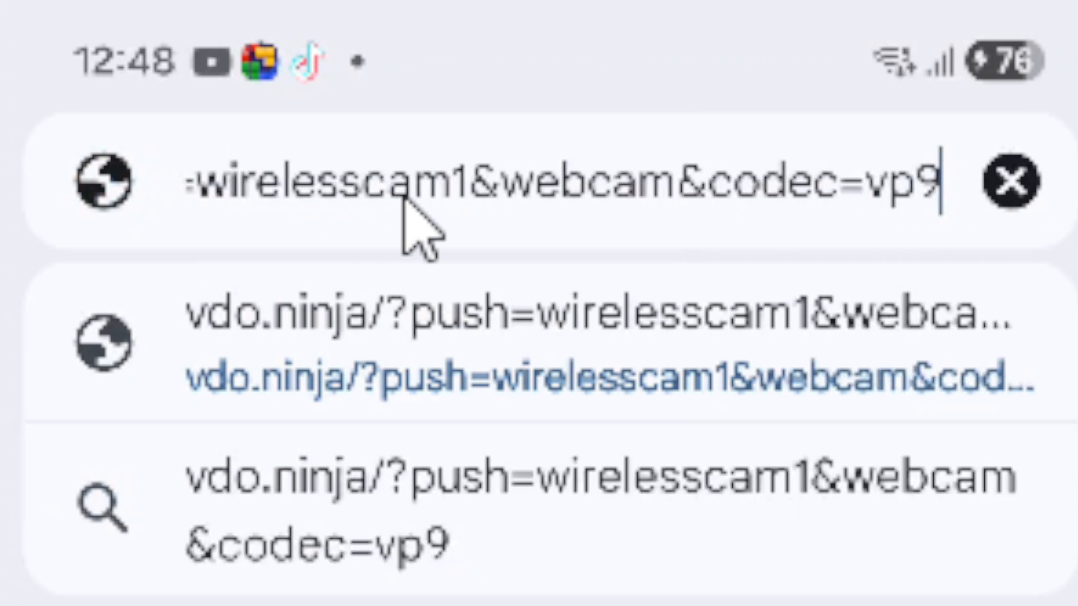
{"action": "type", "text": "&bitrate"}
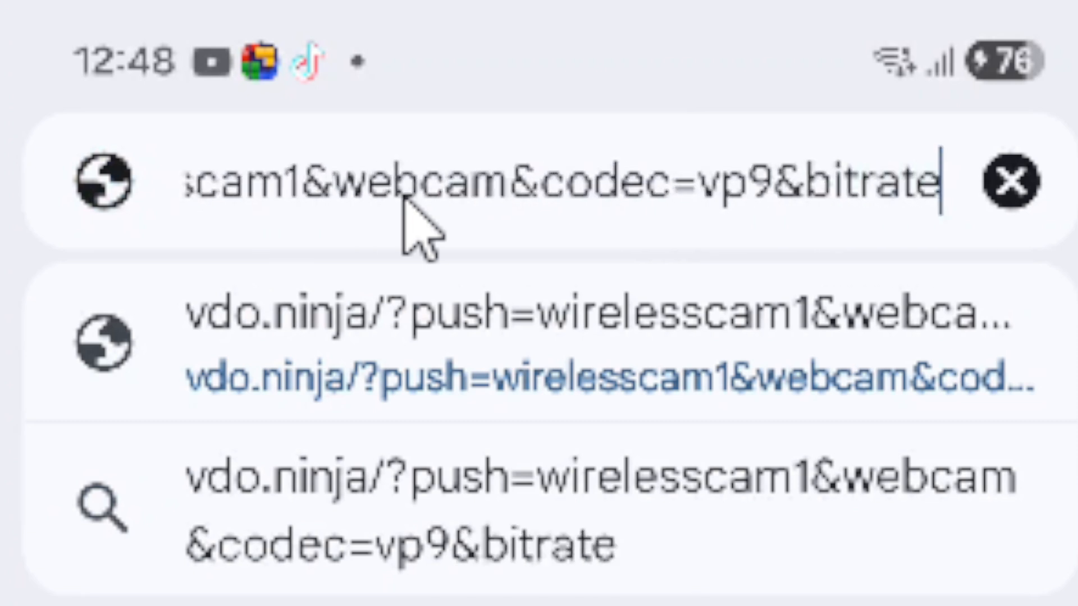
{"action": "type", "text": "=2500"}
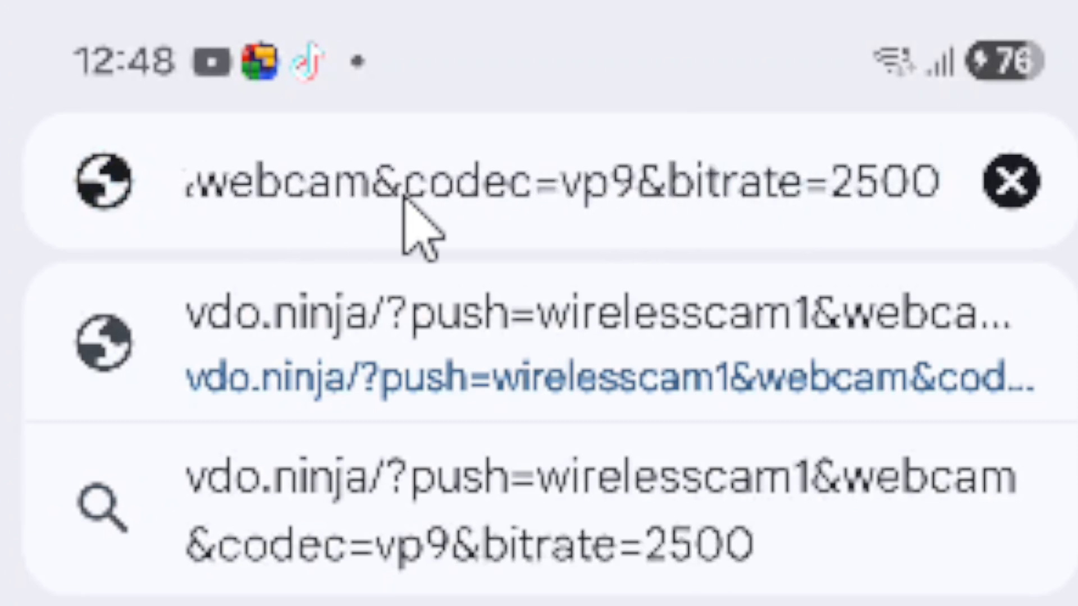
{"action": "type", "text": "&fps=30"}
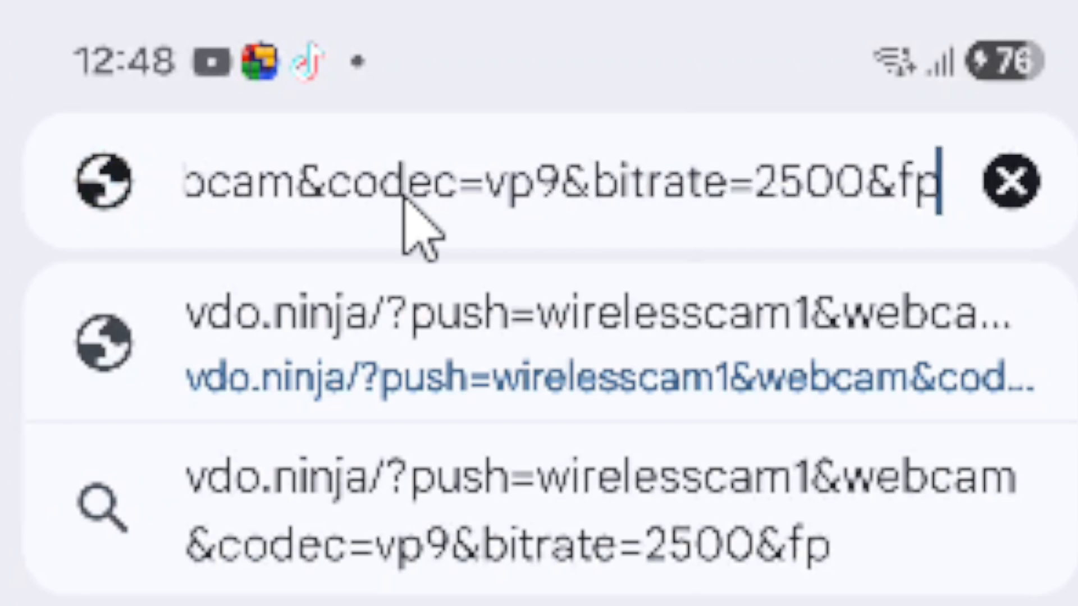
{"action": "key", "text": "Return"}
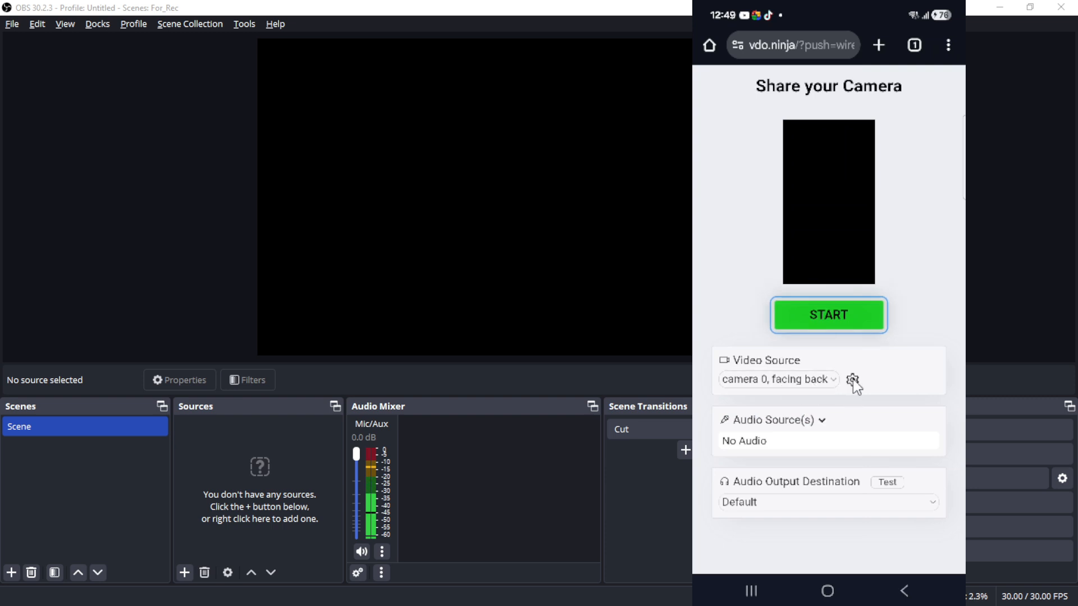
- Set the phone's video quality to High Resolution and start sharing the camera
{"action": "left_click", "coordinate": [852, 380]}
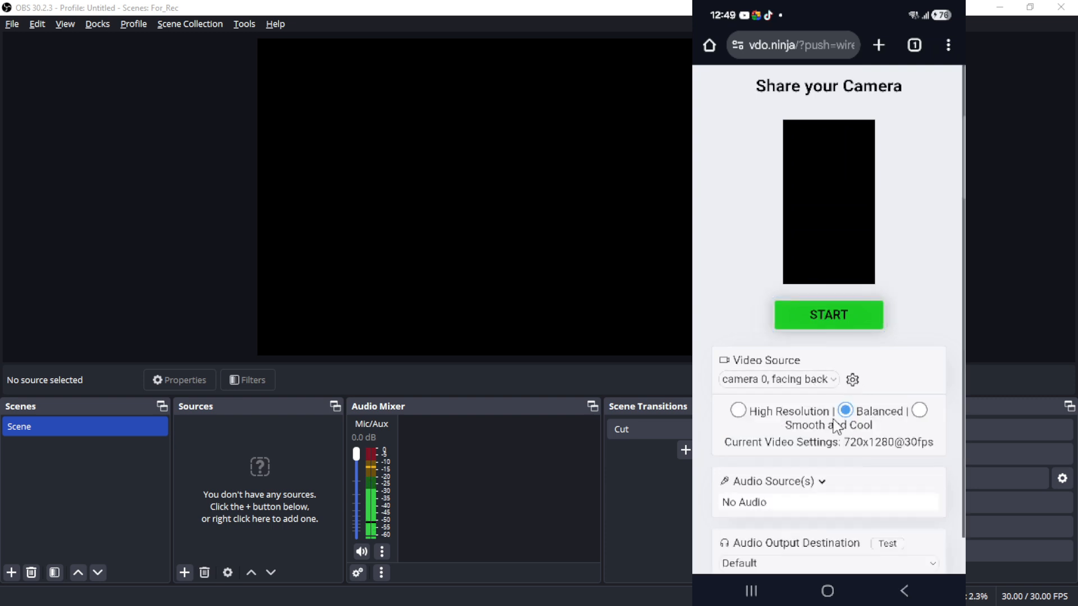
{"action": "left_click", "coordinate": [746, 413]}
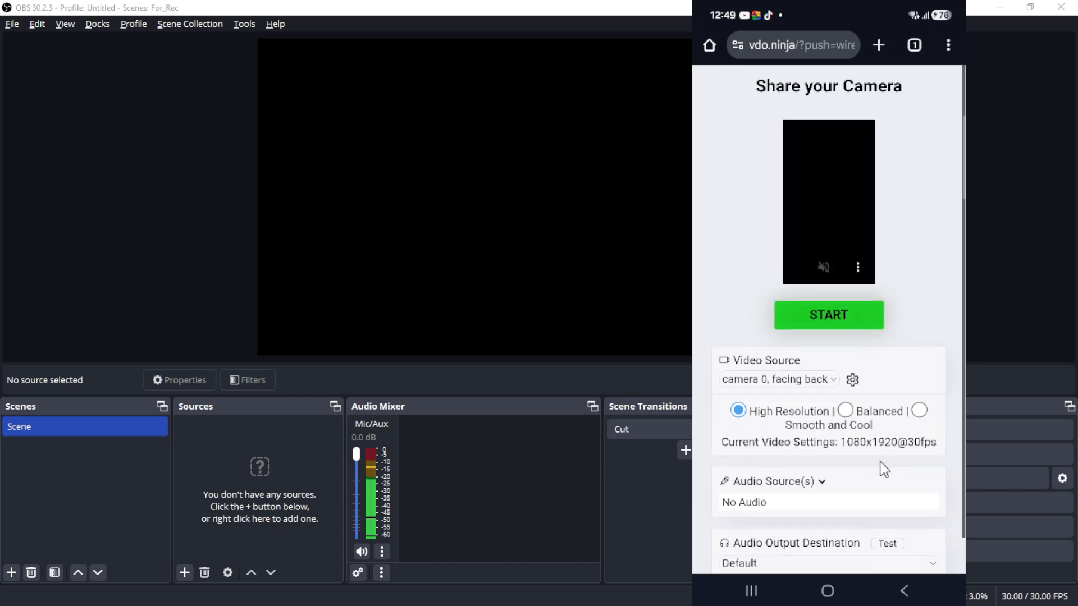
{"action": "left_click", "coordinate": [829, 316]}
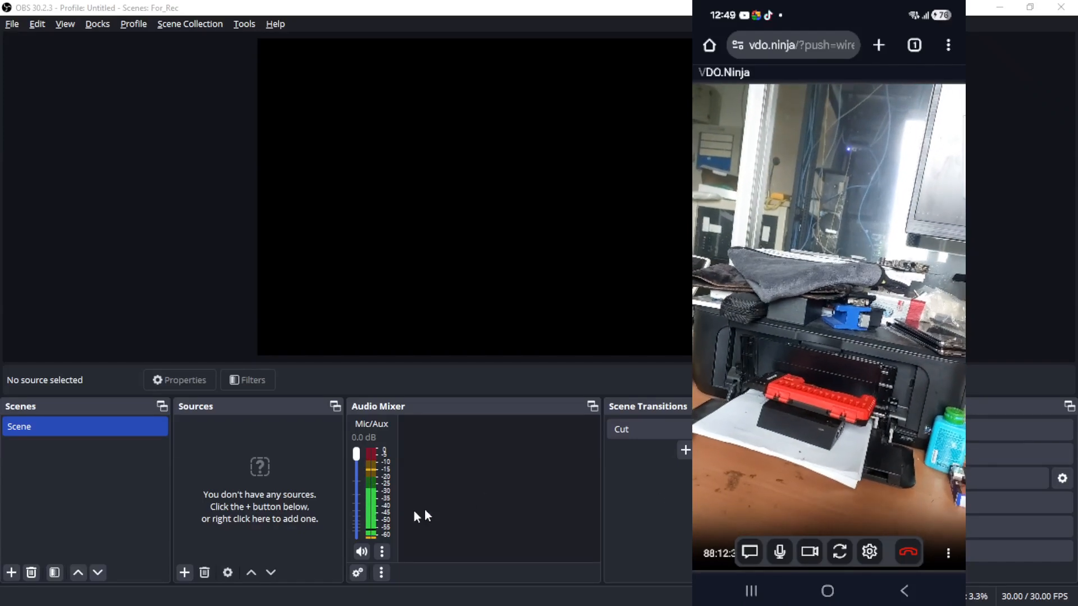
{"action": "left_click", "coordinate": [184, 573]}
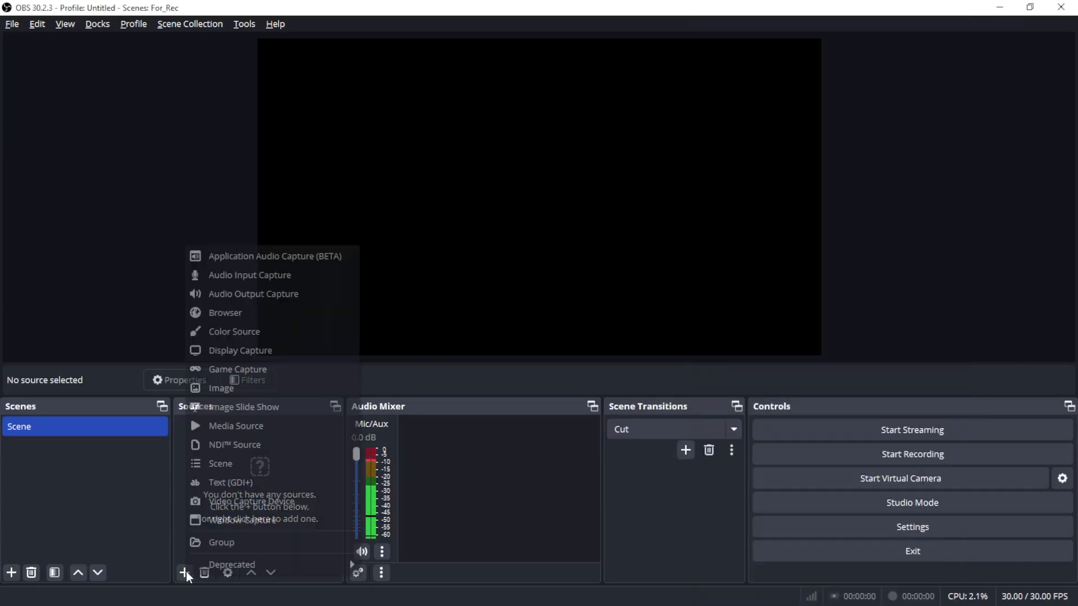
{"action": "left_click", "coordinate": [244, 313]}
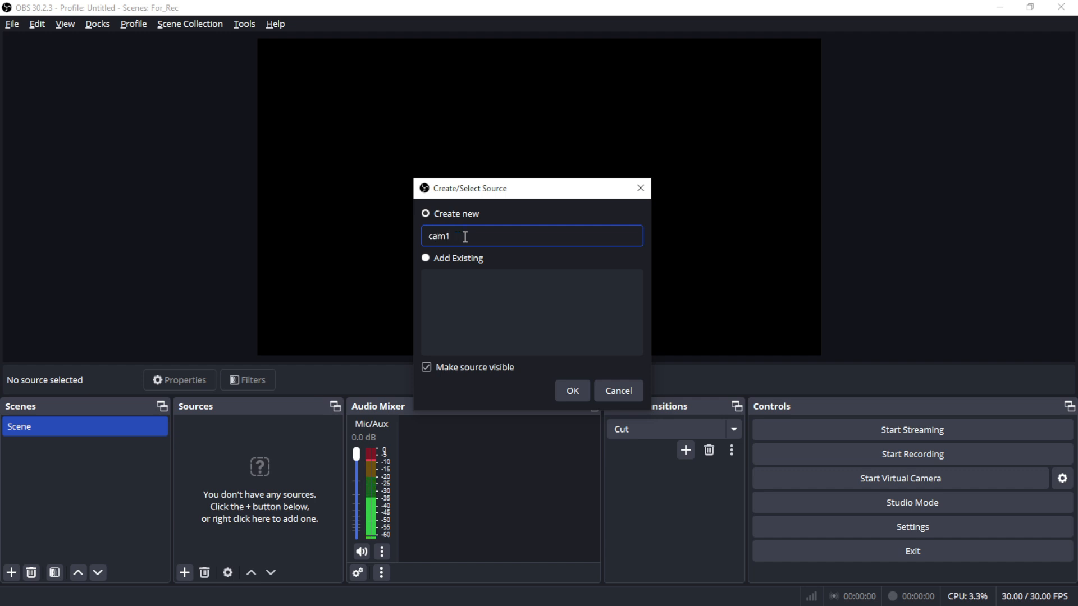
{"action": "left_click", "coordinate": [576, 386]}
{"action": "left_click_drag", "start_coordinate": [561, 336], "coordinate": [417, 331]}
{"action": "type", "text": "vd"}
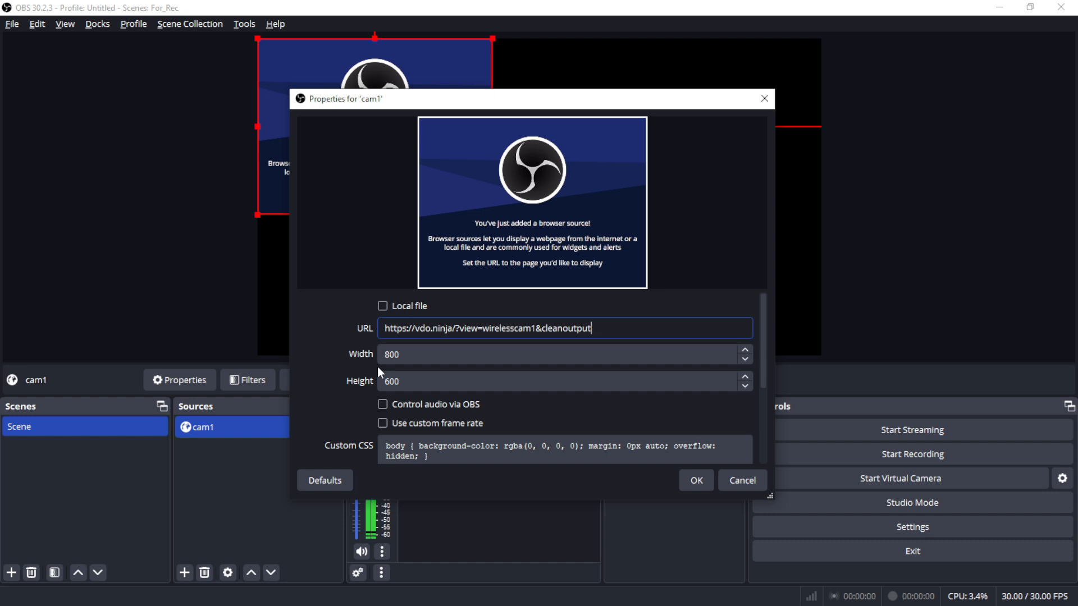
- Set cam1 to 1920 wide and 1080 high, enable audio control via OBS and apply the properties
{"action": "key", "text": "Tab"}
{"action": "type", "text": "1920"}
{"action": "key", "text": "Tab"}
{"action": "type", "text": "1080"}
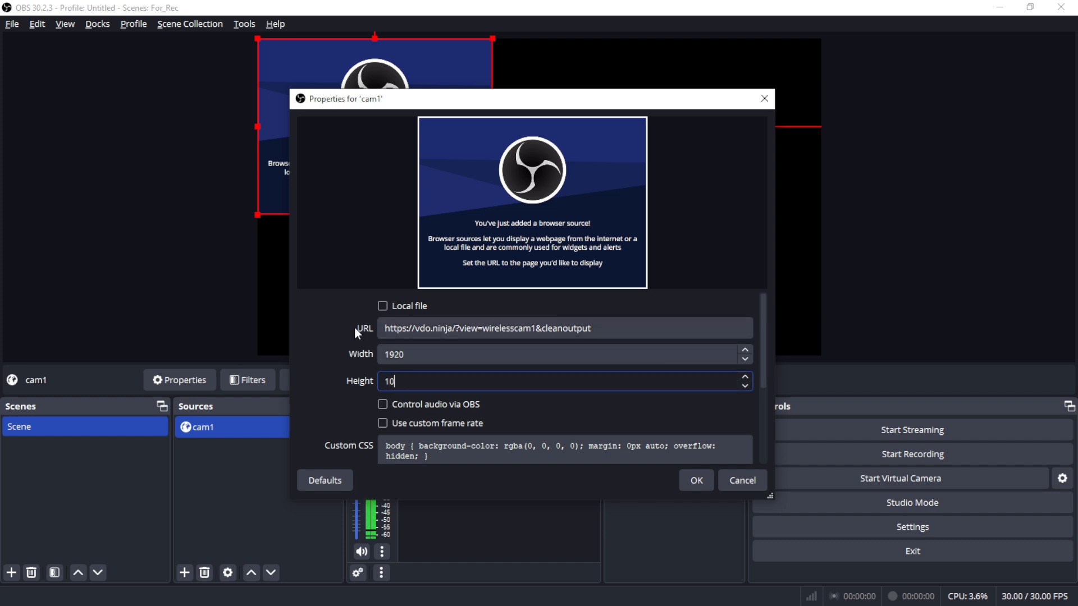
{"action": "left_click", "coordinate": [383, 405]}
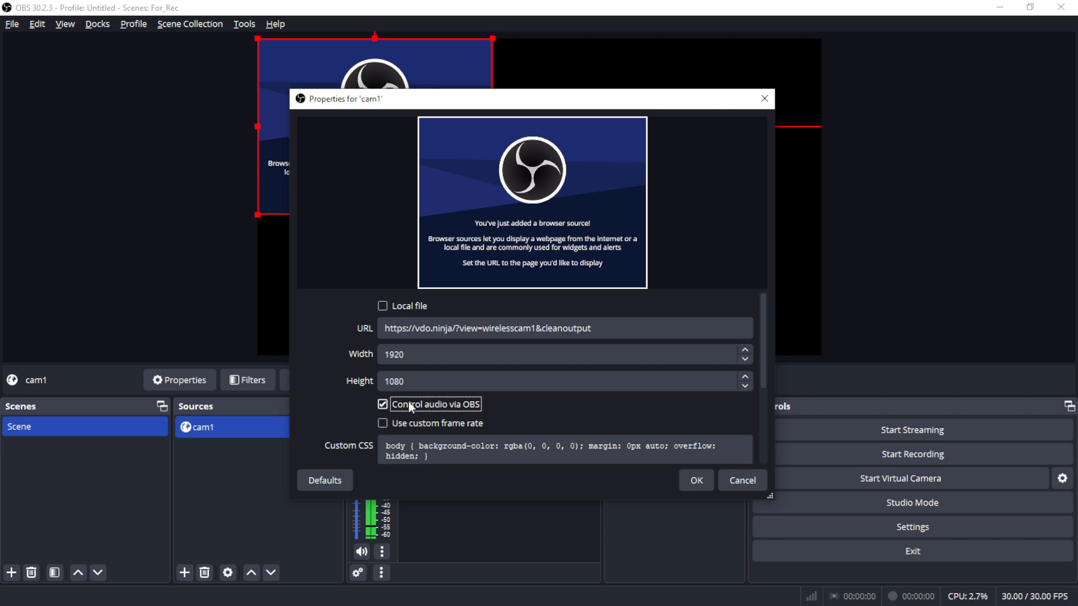
{"action": "left_click", "coordinate": [697, 480]}
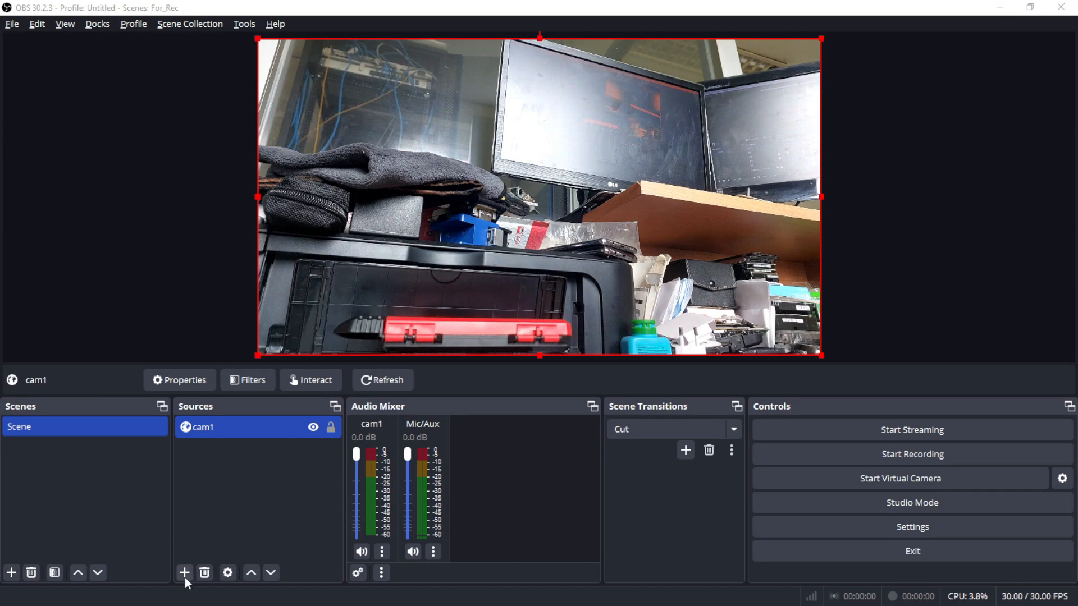
{"action": "left_click", "coordinate": [184, 573]}
{"action": "left_click", "coordinate": [236, 330]}
{"action": "type", "text": "canm2"}
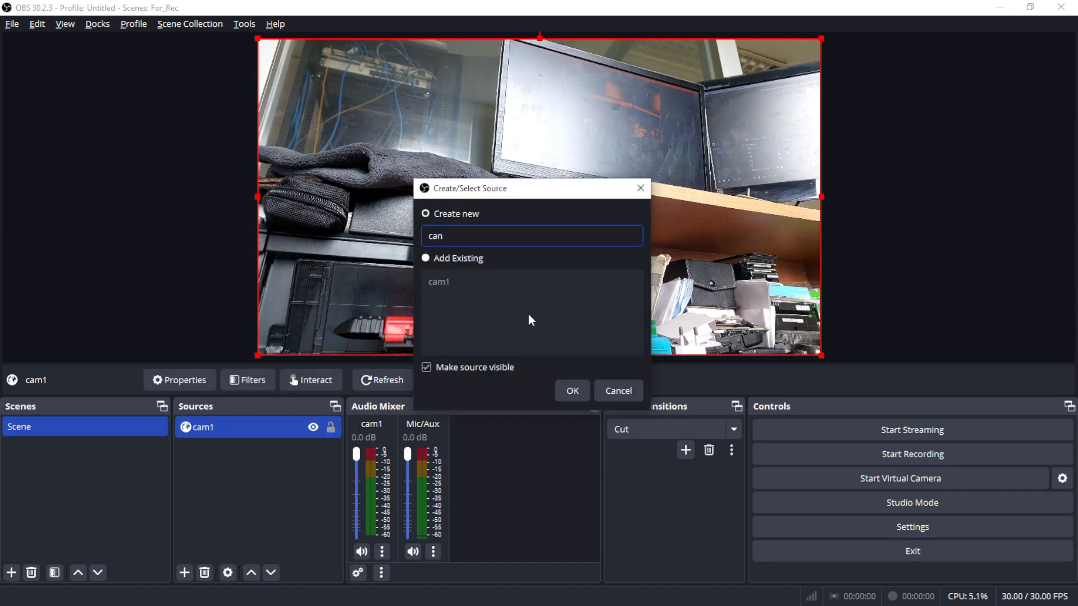
{"action": "left_click", "coordinate": [562, 394]}
{"action": "left_click_drag", "start_coordinate": [584, 328], "coordinate": [422, 328]}
{"action": "type", "text": "vdo.ninja/?view=wirelesscam"}
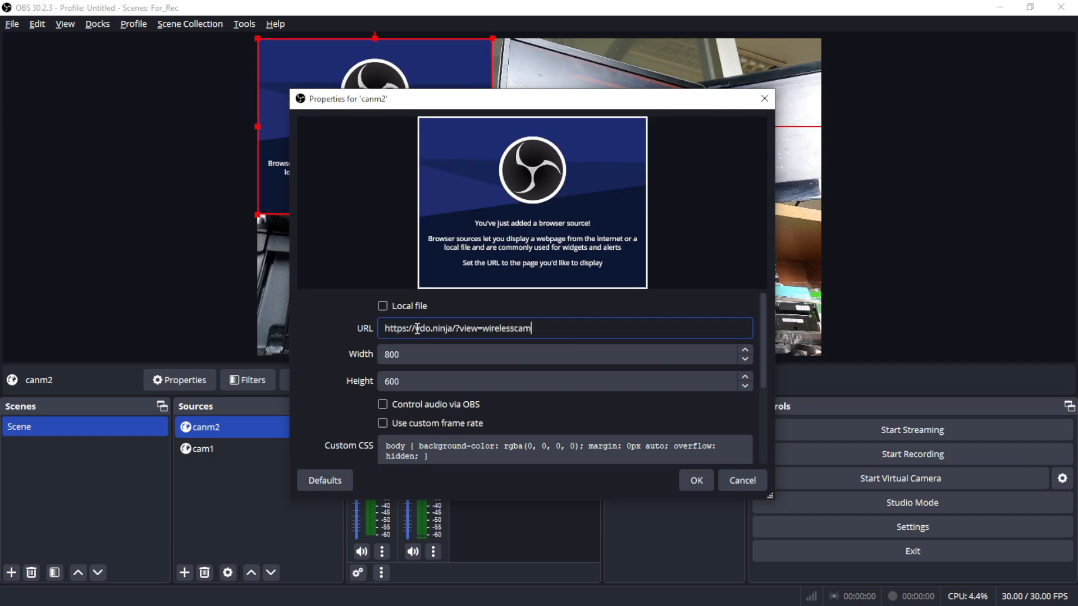
{"action": "type", "text": "2&cleanoutput"}
- Apply 1920 × 1080 and audio control via OBS to the canm2 source, and check its feed by briefly hiding cam1
{"action": "key", "text": "Tab"}
{"action": "type", "text": "1920"}
{"action": "key", "text": "Tab"}
{"action": "type", "text": "1080"}
{"action": "key", "text": "Tab"}
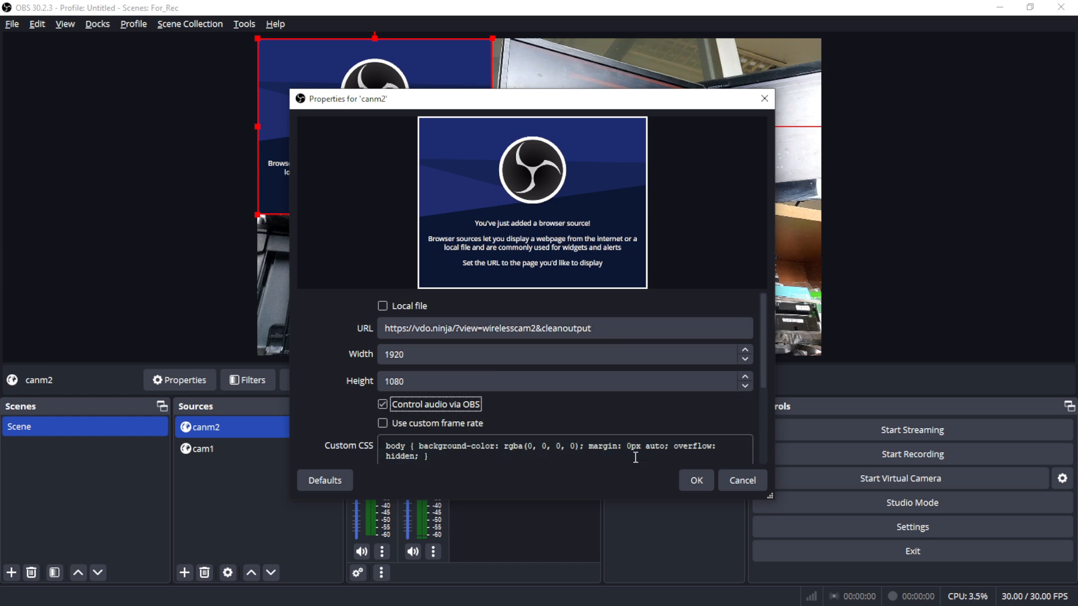
{"action": "left_click", "coordinate": [702, 481]}
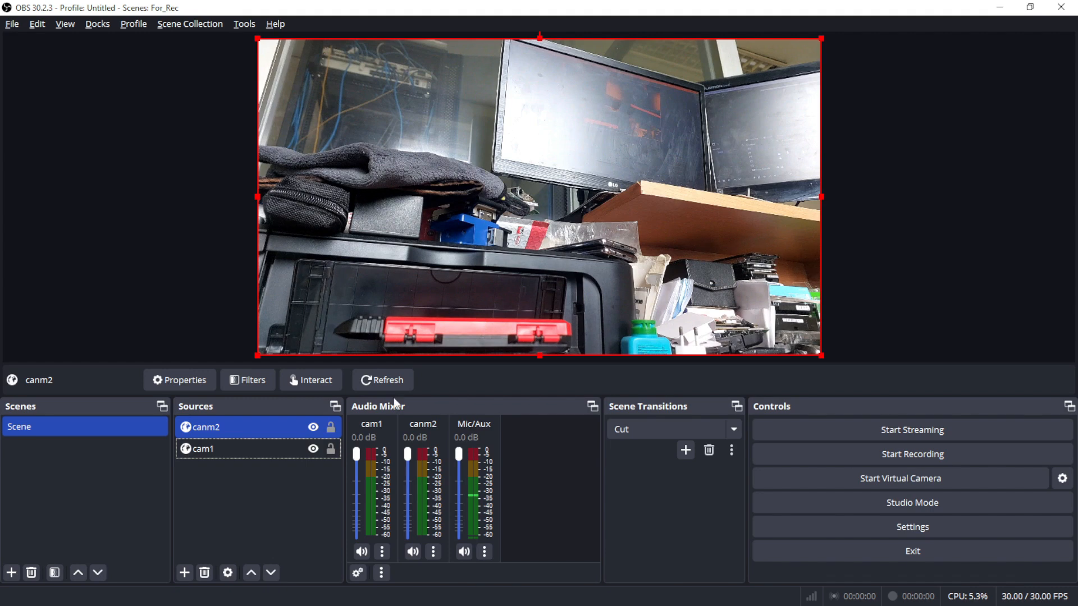
{"action": "left_click", "coordinate": [313, 449]}
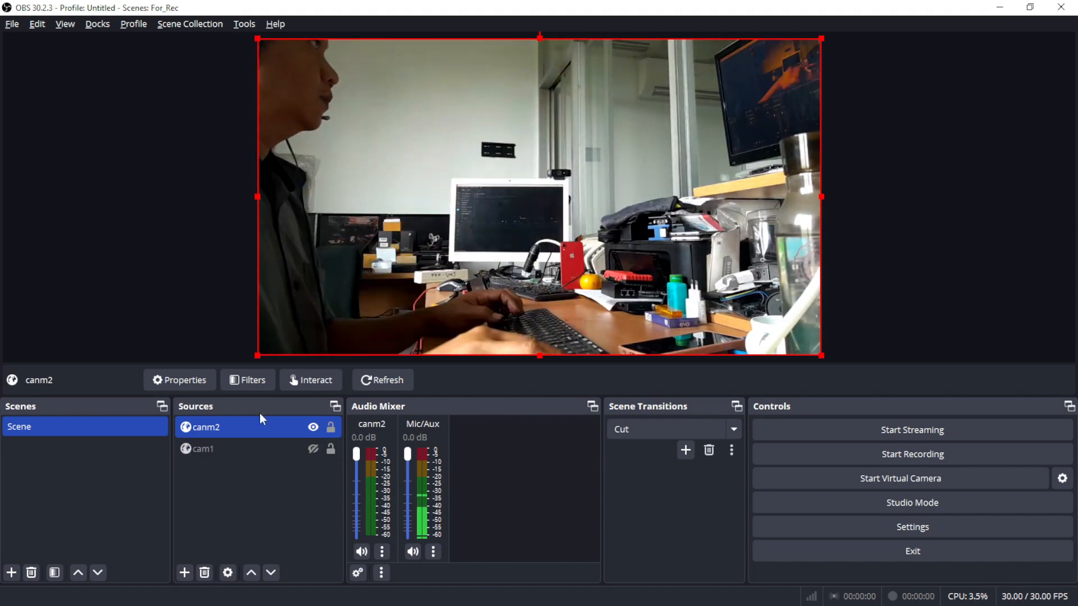
{"action": "left_click", "coordinate": [313, 449]}
{"action": "left_click", "coordinate": [184, 573]}
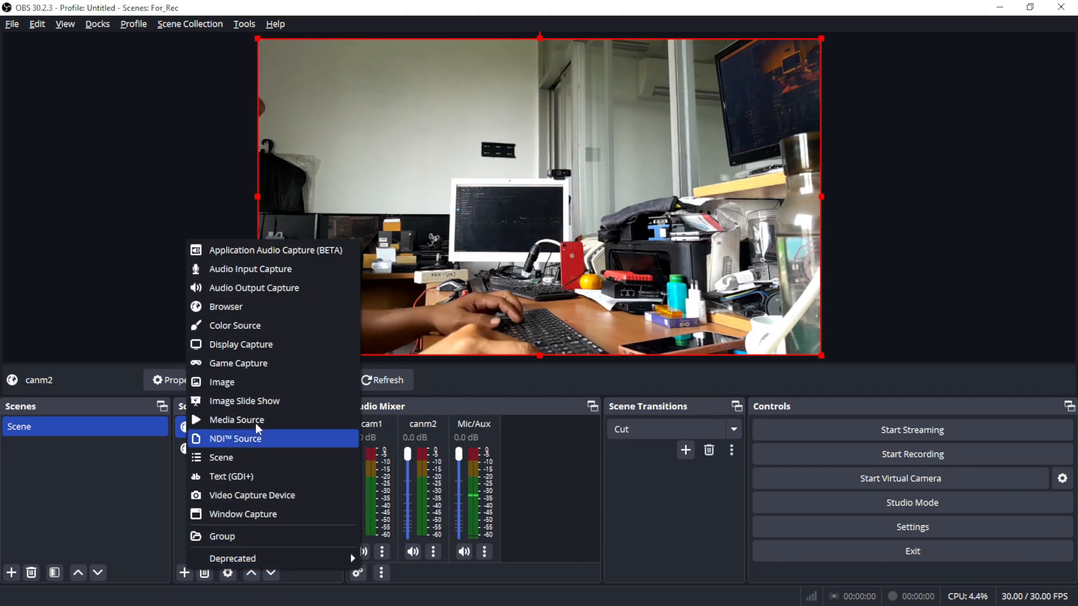
{"action": "left_click", "coordinate": [282, 308]}
{"action": "type", "text": "cam3"}
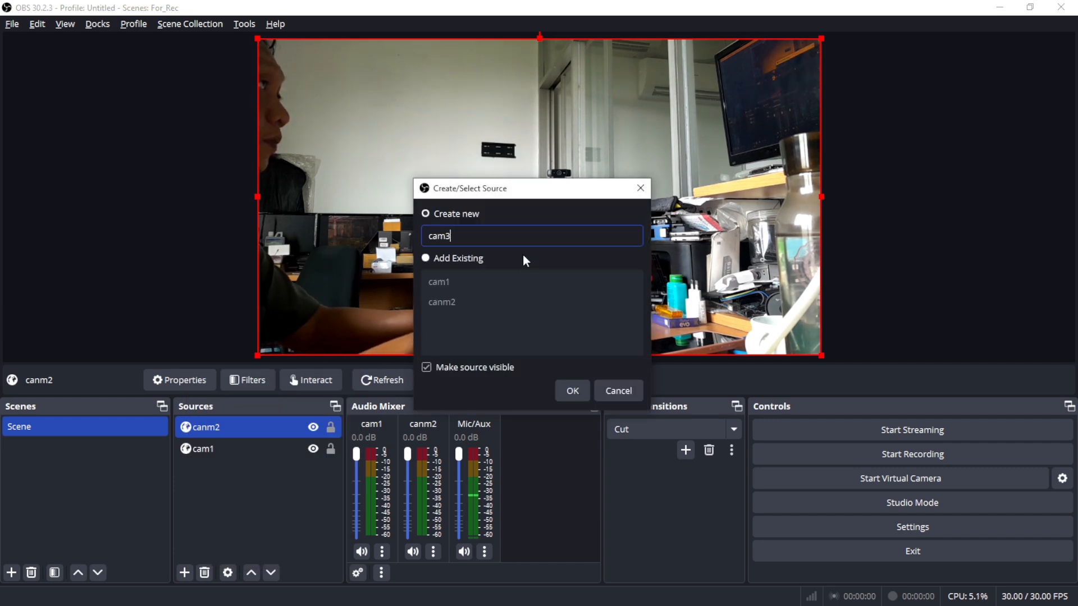
{"action": "key", "text": "Return"}
{"action": "left_click_drag", "start_coordinate": [585, 328], "coordinate": [424, 329]}
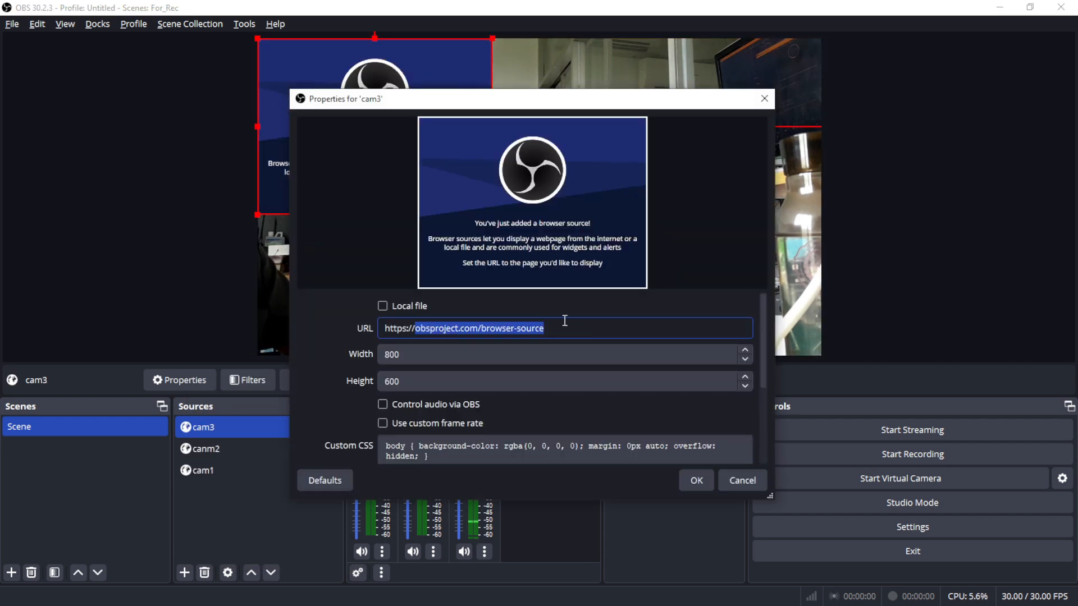
{"action": "type", "text": "vdo.ninja/?view=wirelesscam3"}
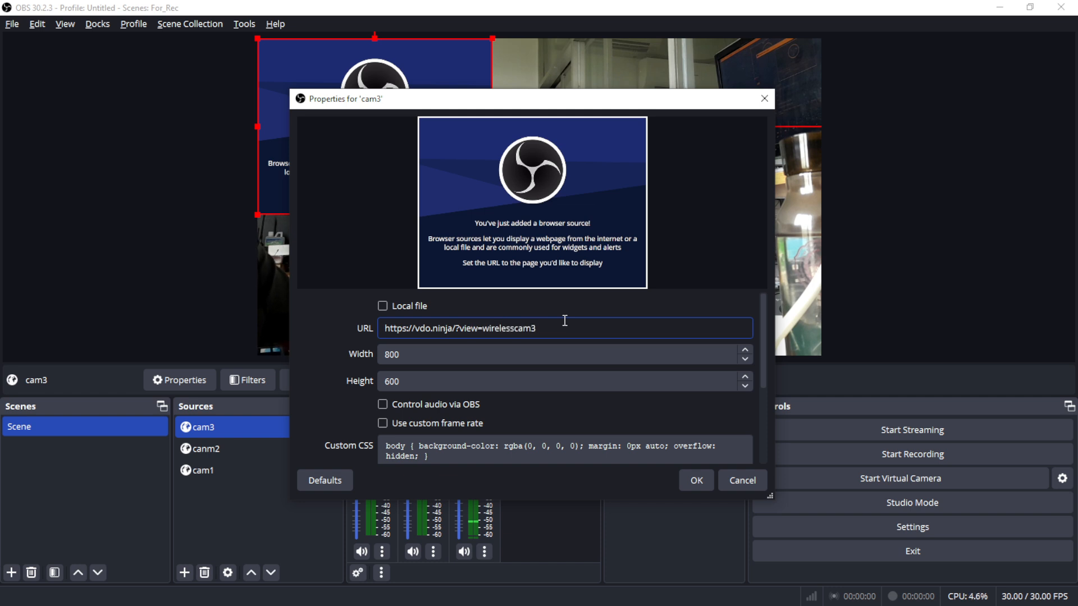
{"action": "type", "text": "put"}
- Set cam3 to 1920 wide and 1080 high, enable audio control via OBS and confirm its properties
{"action": "key", "text": "Tab"}
{"action": "type", "text": "1920"}
{"action": "key", "text": "Tab"}
{"action": "type", "text": "1080"}
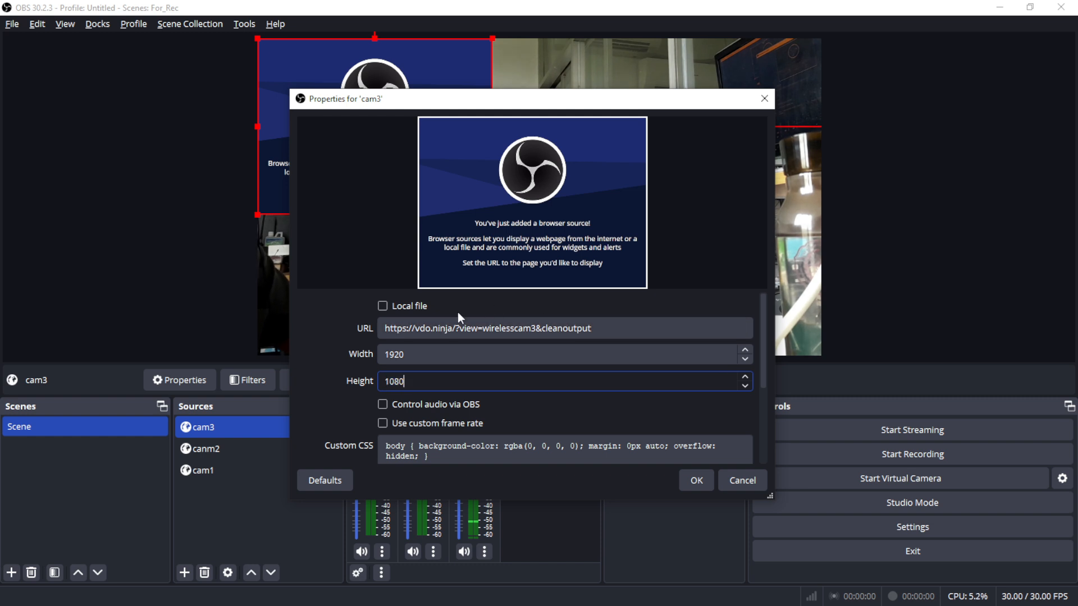
{"action": "left_click", "coordinate": [387, 405]}
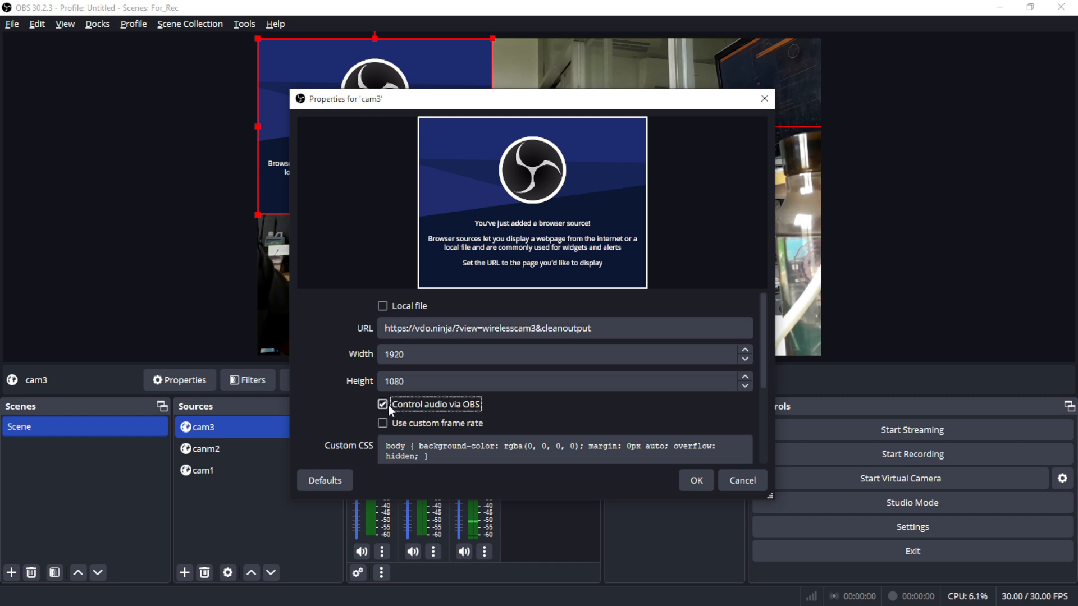
{"action": "left_click", "coordinate": [697, 481]}
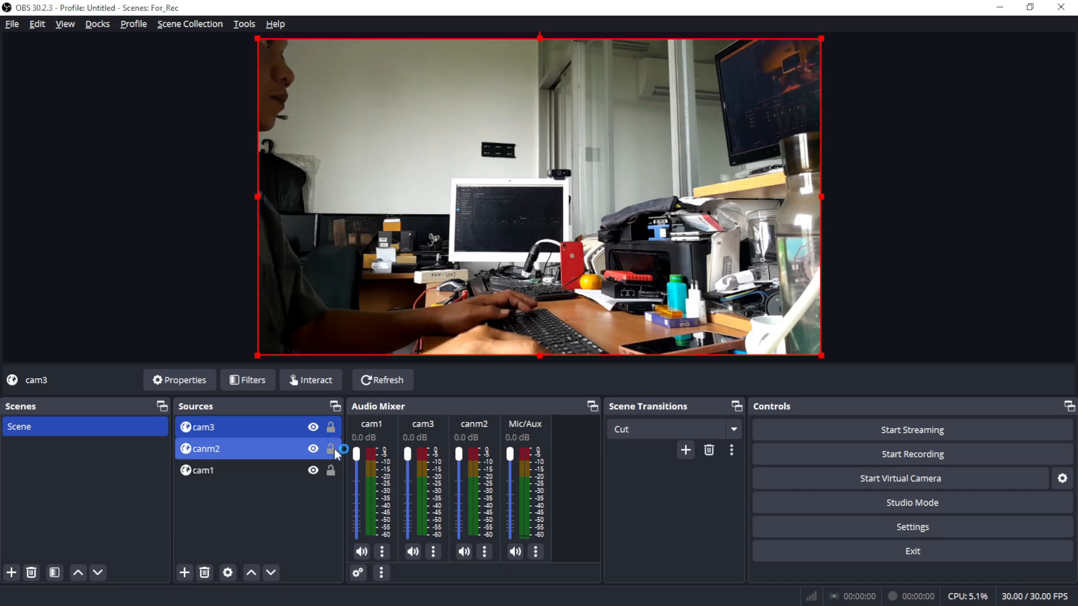
- Rename the source canm2 to cam2
{"action": "left_click", "coordinate": [216, 449]}
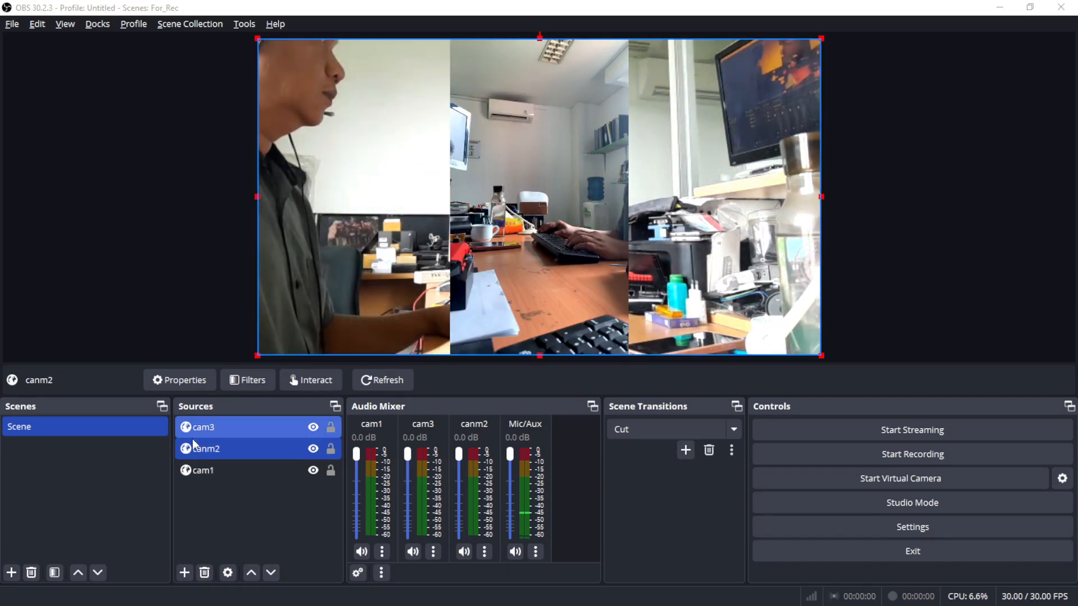
{"action": "double_click", "coordinate": [216, 449]}
{"action": "left_click", "coordinate": [742, 481]}
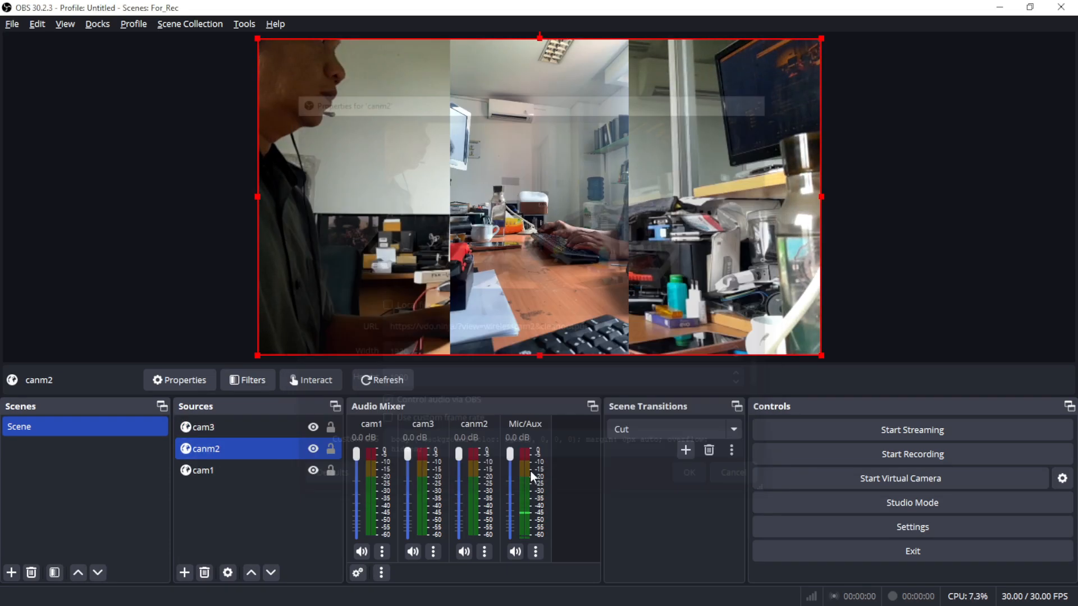
{"action": "right_click", "coordinate": [223, 449]}
{"action": "left_click", "coordinate": [291, 175]}
{"action": "type", "text": "cam2"}
{"action": "key", "text": "Return"}
- Move cam3 to the left part of the canvas and crop the empty margins on both sides of its portrait picture
{"action": "left_click", "coordinate": [247, 351]}
{"action": "left_click_drag", "start_coordinate": [521, 216], "coordinate": [392, 217]}
{"action": "left_click_drag", "start_coordinate": [693, 197], "coordinate": [505, 197], "text": "alt"}
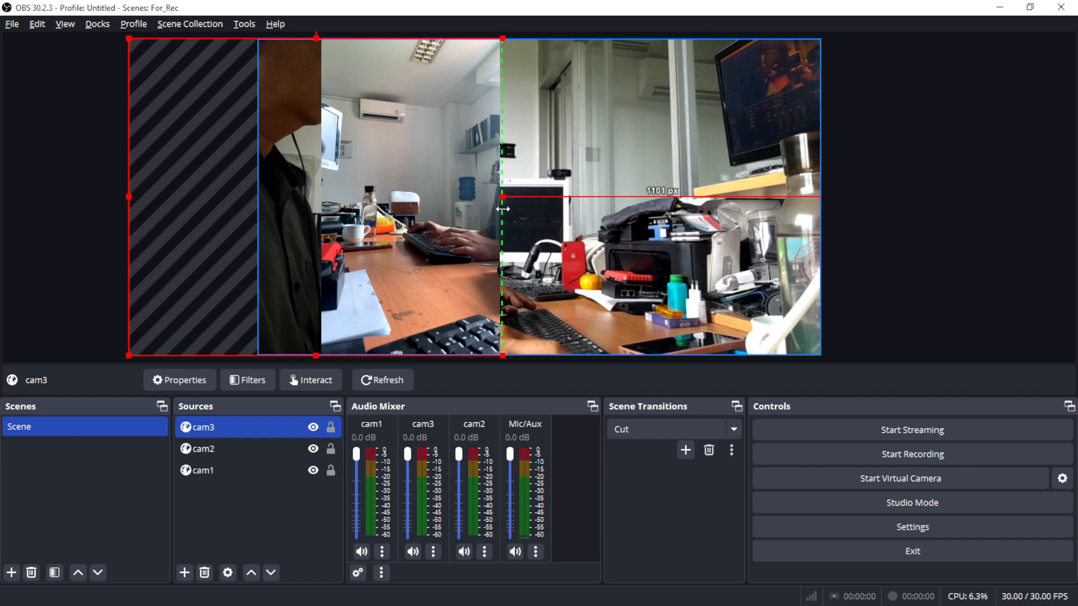
{"action": "left_click_drag", "start_coordinate": [128, 197], "coordinate": [281, 206], "text": "alt"}
- Hide and lock cam3, and shrink cam2 and cam1 toward the lower-right corner of the canvas to about half width or less
{"action": "left_click", "coordinate": [314, 427]}
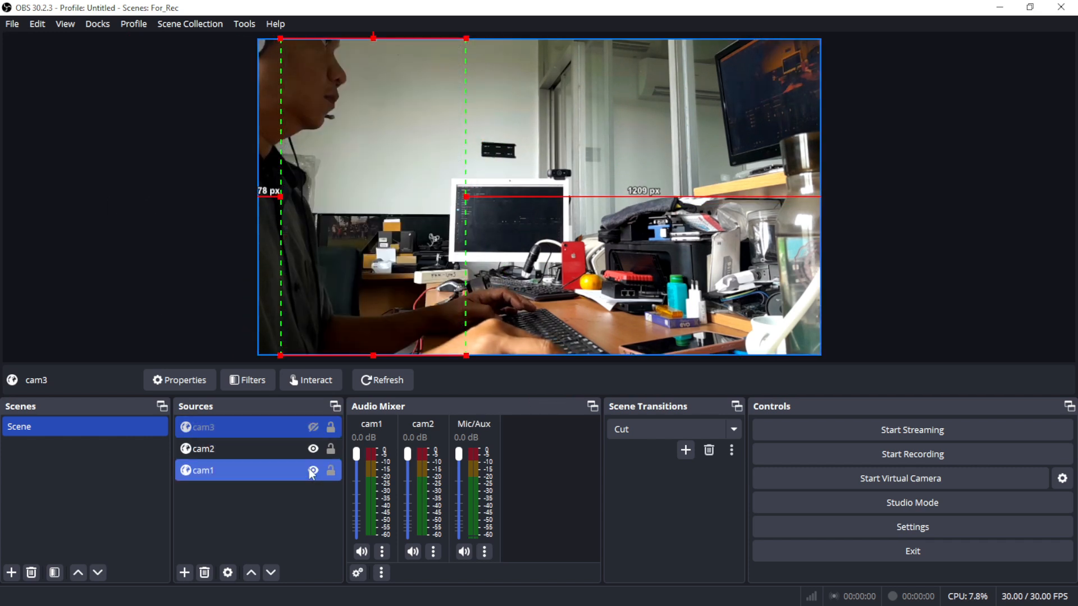
{"action": "left_click", "coordinate": [236, 448]}
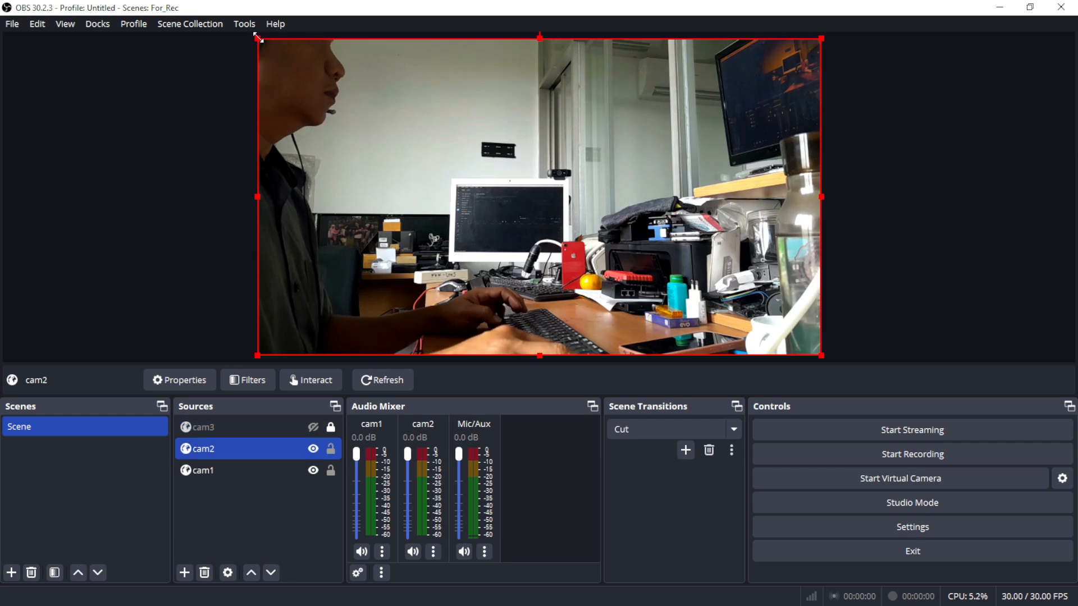
{"action": "left_click_drag", "start_coordinate": [258, 37], "coordinate": [512, 182]}
{"action": "left_click", "coordinate": [330, 475], "text": "ctrl"}
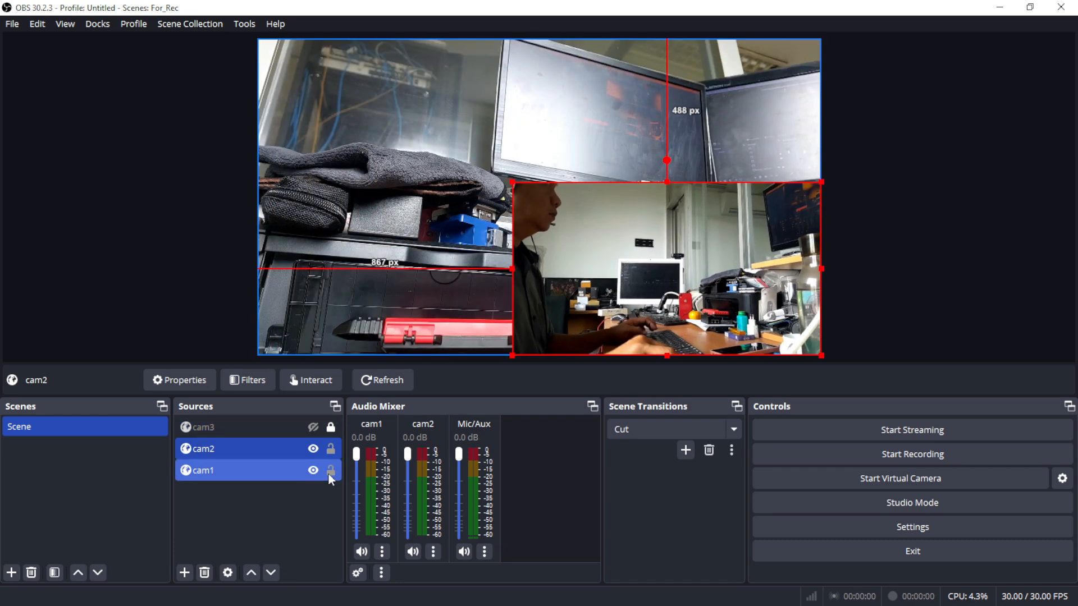
{"action": "left_click", "coordinate": [392, 279]}
{"action": "left_click_drag", "start_coordinate": [257, 39], "coordinate": [511, 284]}
- Show cam3 again and arrange the other two feeds beside it in the canvas's right half, with cam1 above cam2
{"action": "left_click", "coordinate": [314, 426]}
{"action": "left_click_drag", "start_coordinate": [607, 285], "coordinate": [593, 150]}
{"action": "mouse_move", "coordinate": [645, 272]}
{"action": "left_mouse_down"}
{"action": "mouse_move", "coordinate": [606, 282]}
{"action": "mouse_move", "coordinate": [632, 278]}
{"action": "left_mouse_up"}
{"action": "left_click_drag", "start_coordinate": [809, 187], "coordinate": [770, 189]}
{"action": "left_click", "coordinate": [791, 204]}
{"action": "left_click_drag", "start_coordinate": [625, 295], "coordinate": [628, 297]}
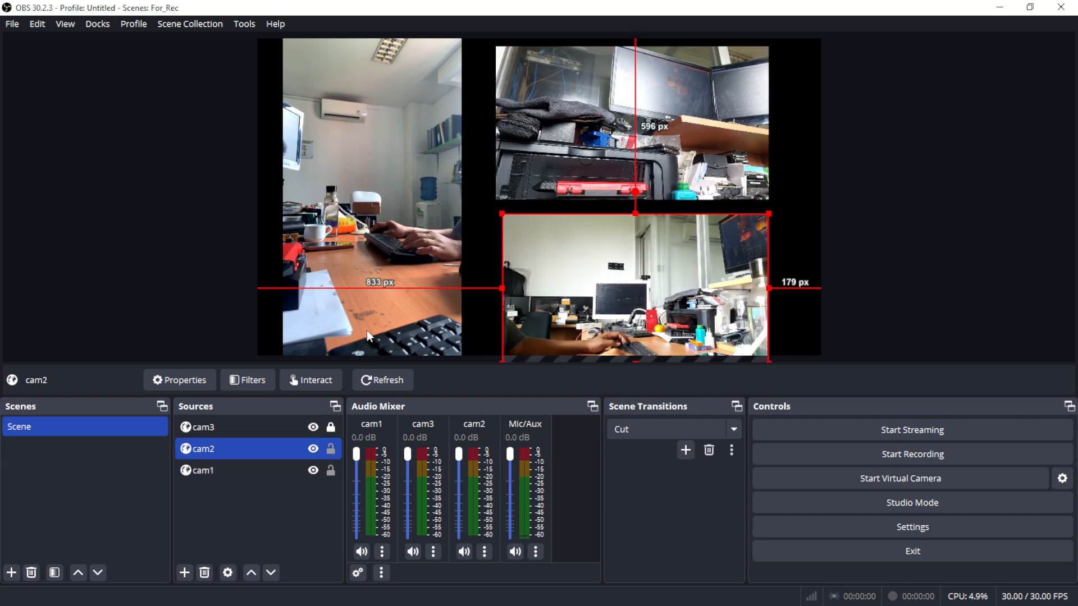